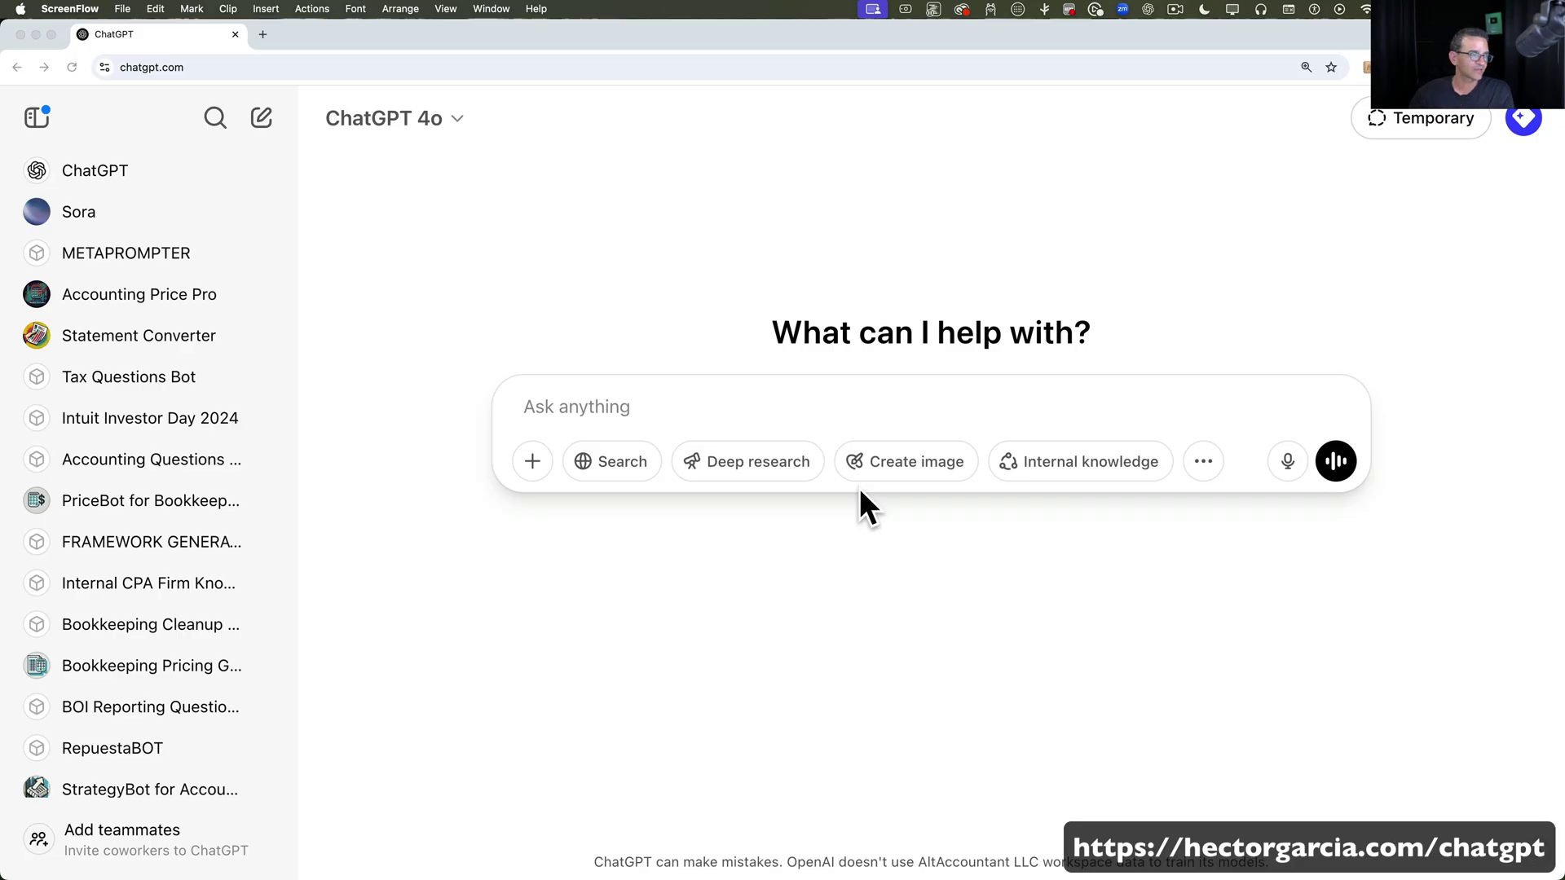
# - Browse the available models, then switch Create image mode on and back off
pyautogui.click(398, 134)
pyautogui.click(369, 130)
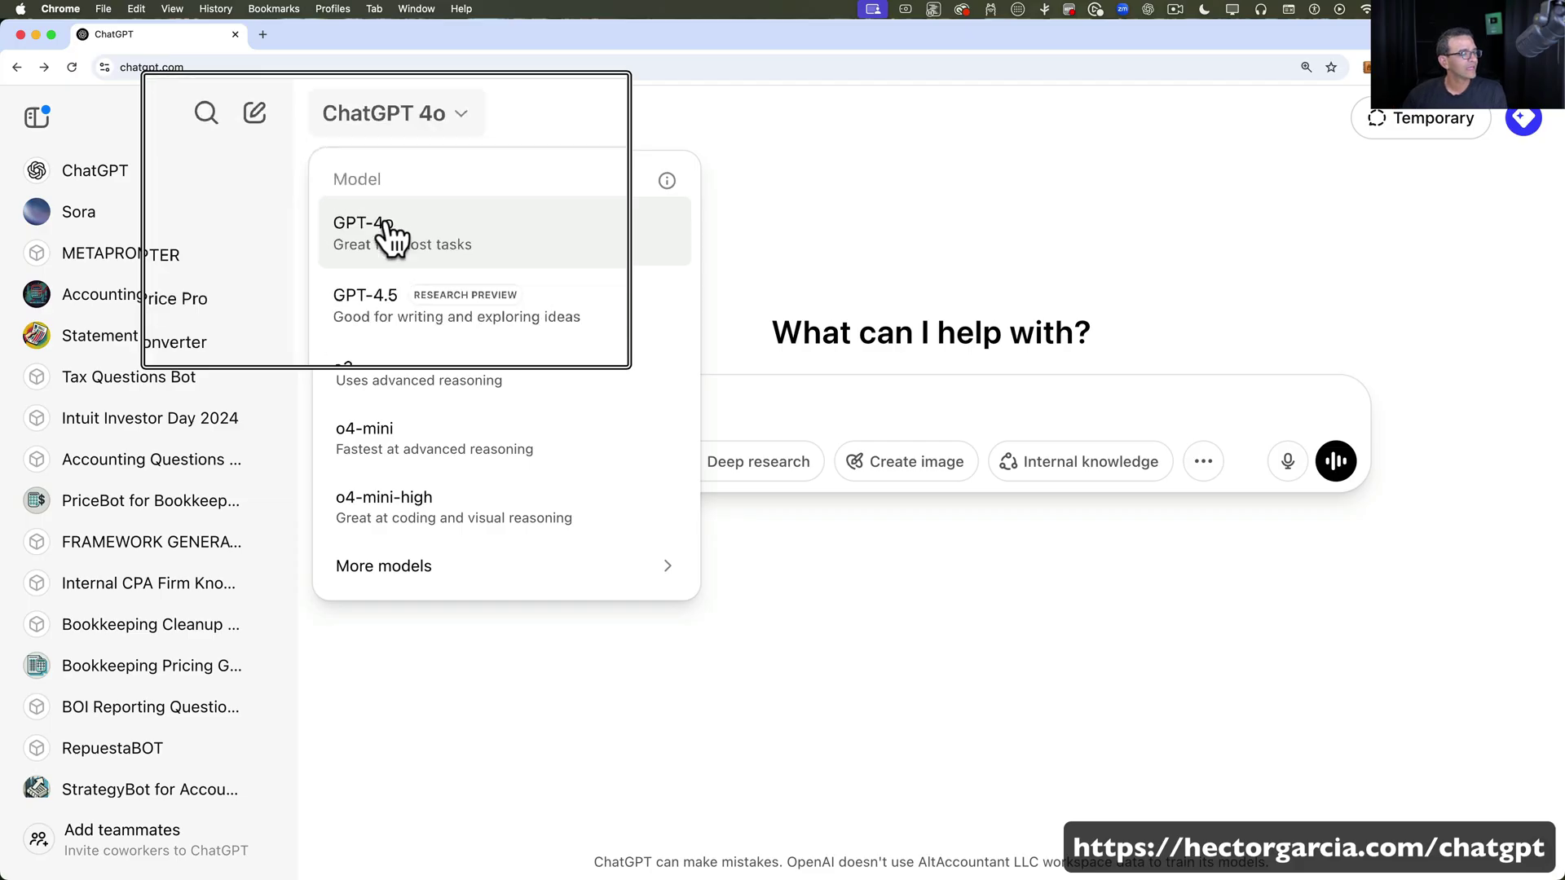
pyautogui.click(920, 479)
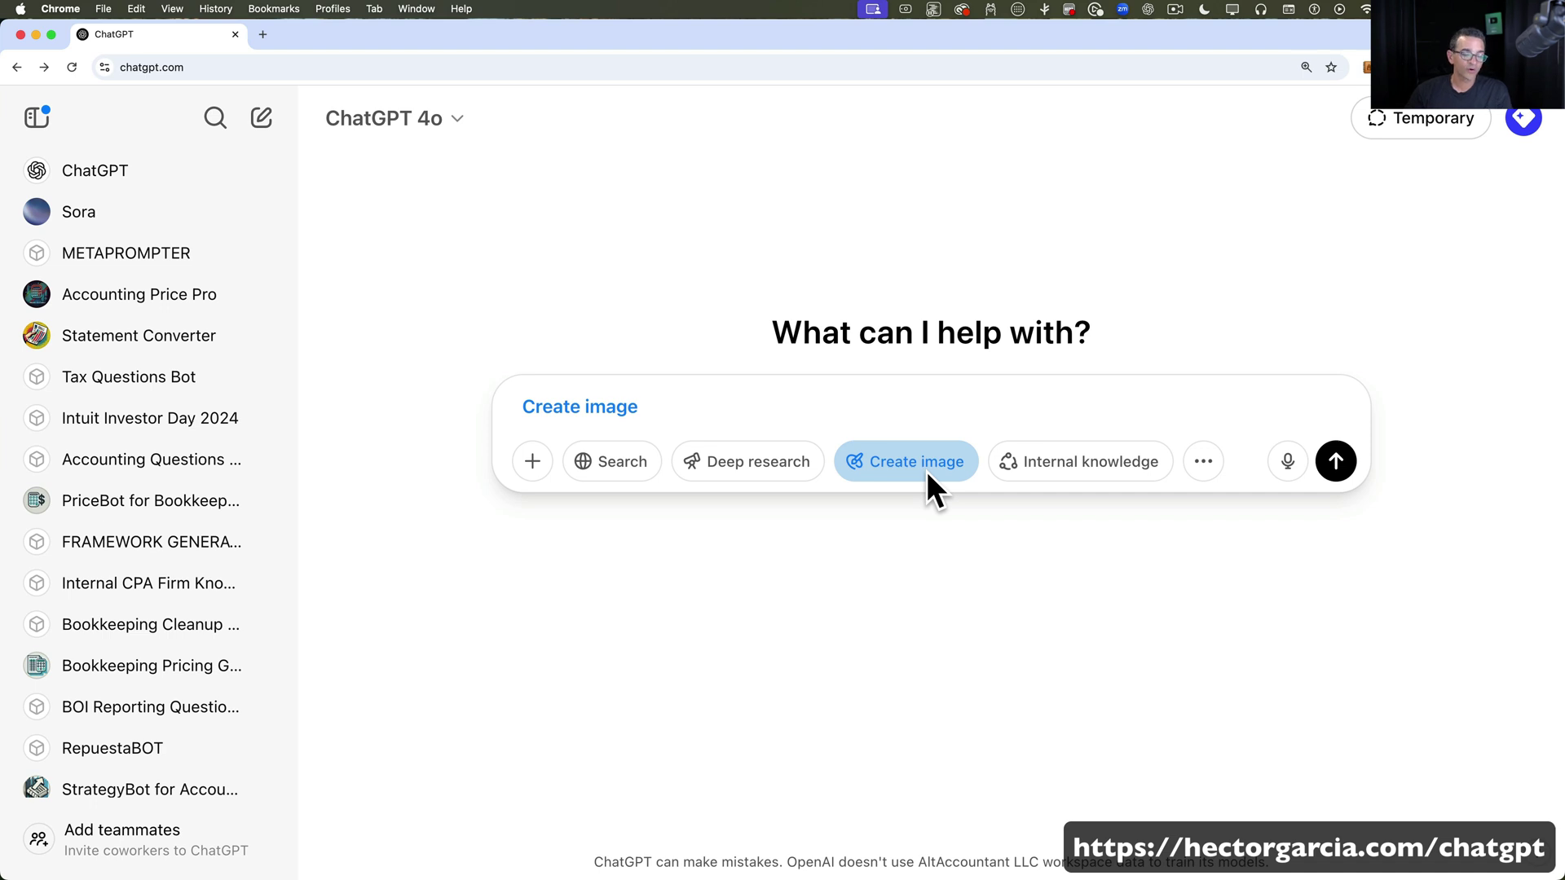
pyautogui.click(926, 471)
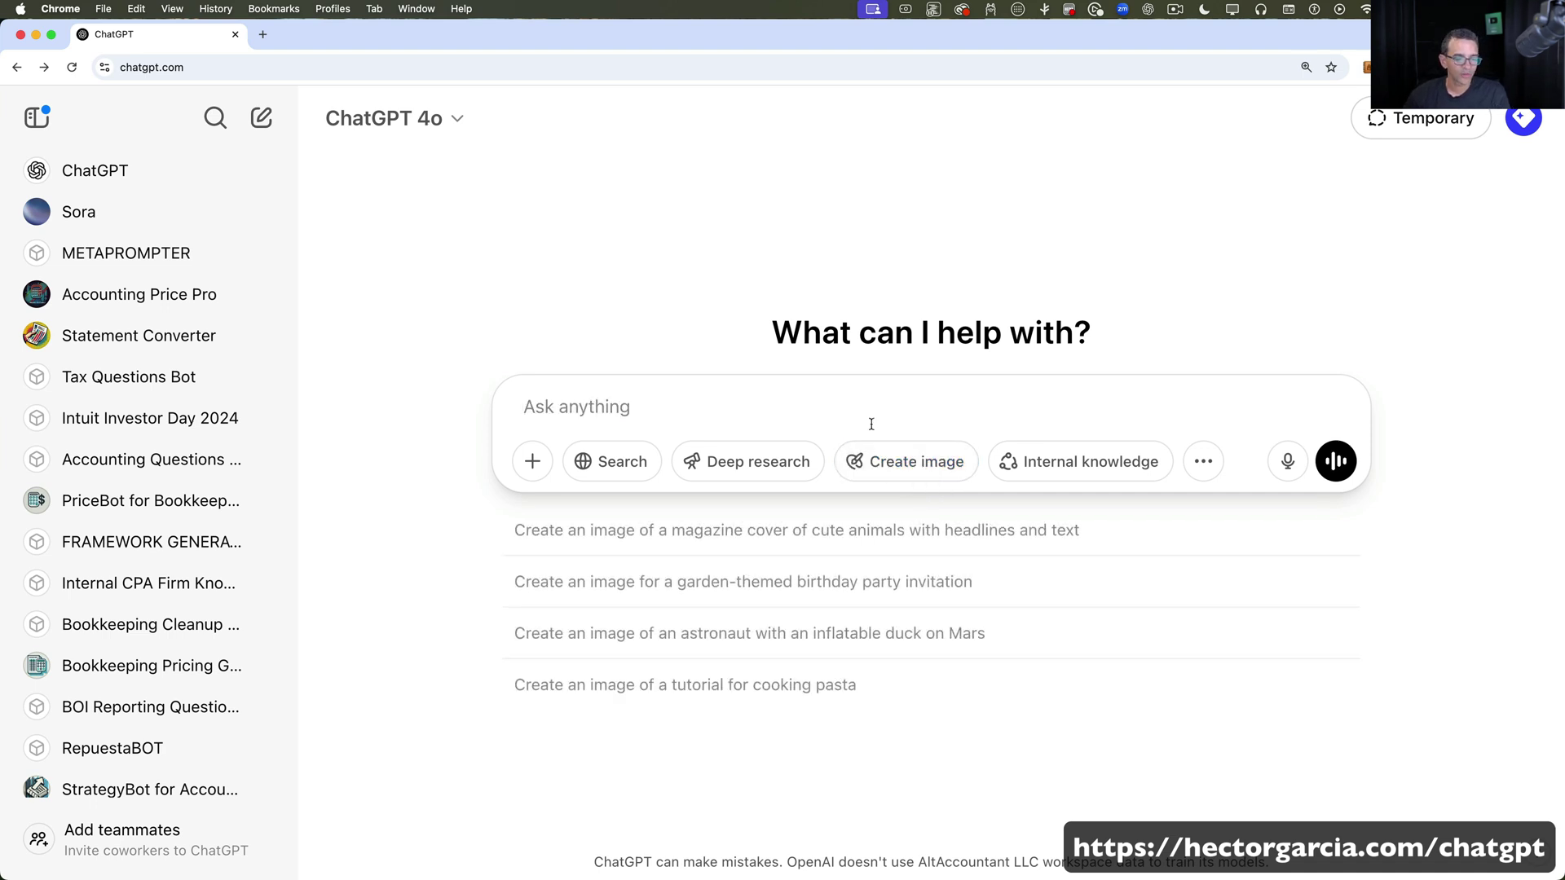
# - Scroll the sidebar to reach the Library of previously generated images
pyautogui.scroll(-10, 140, 589)
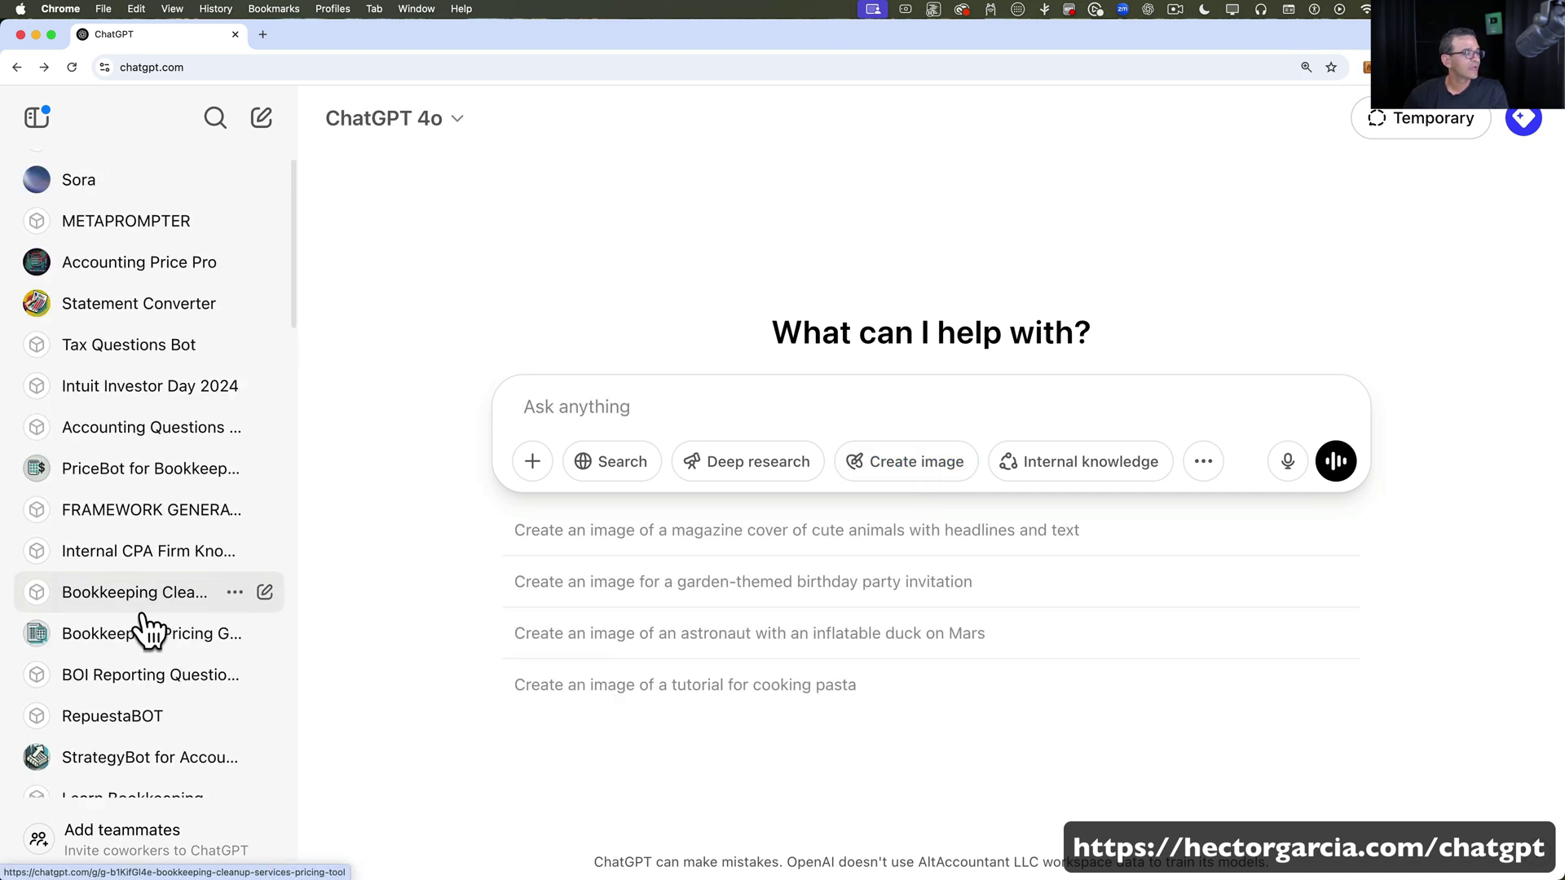
pyautogui.scroll(-3, 147, 628)
pyautogui.scroll(15, 147, 632)
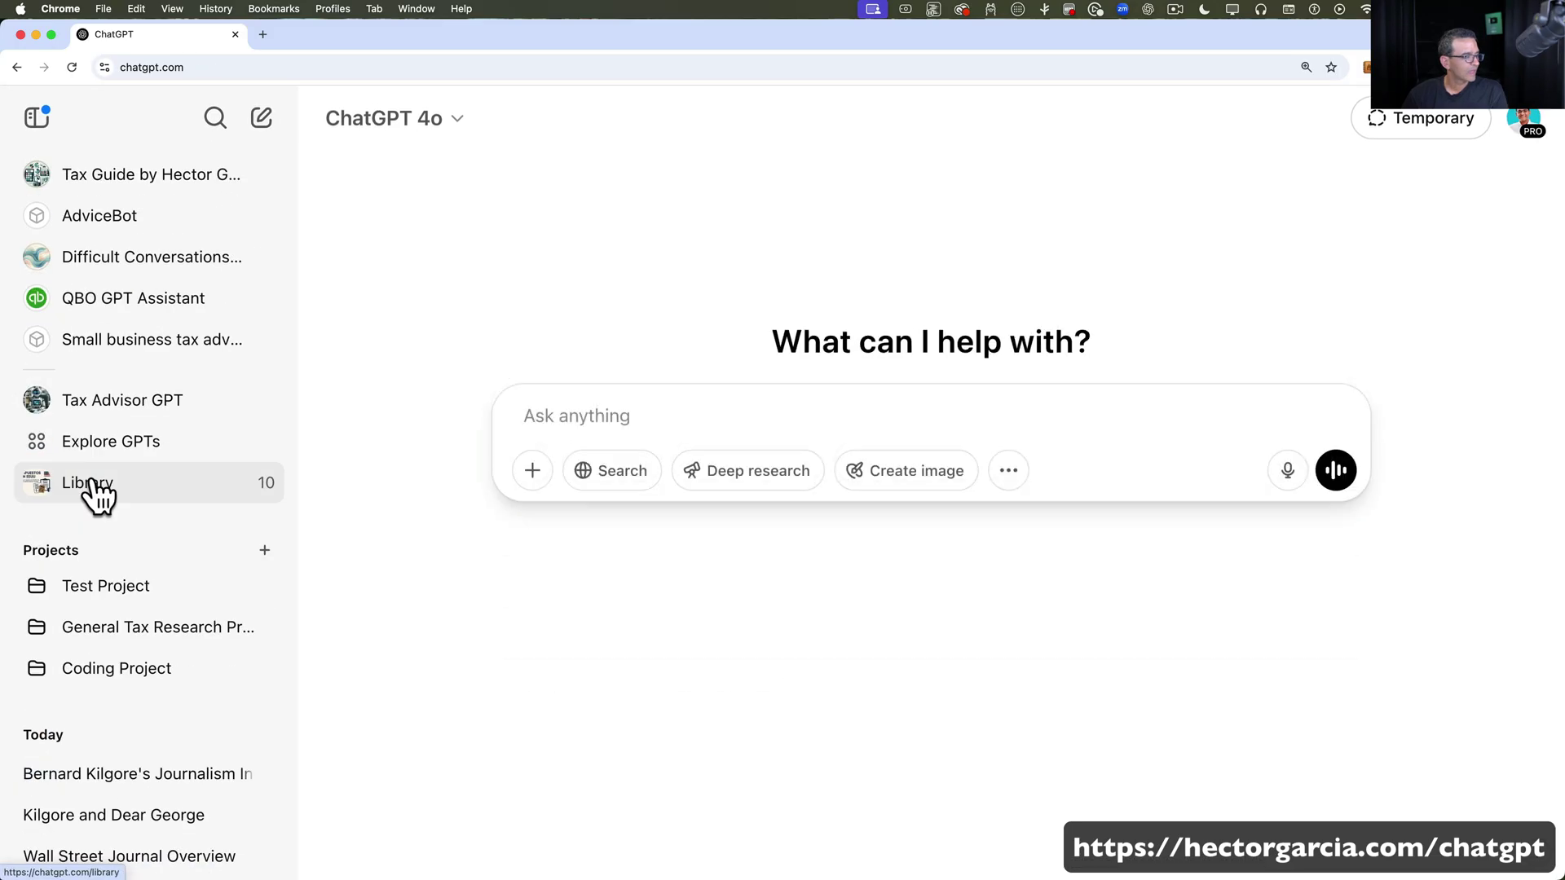
pyautogui.click(96, 489)
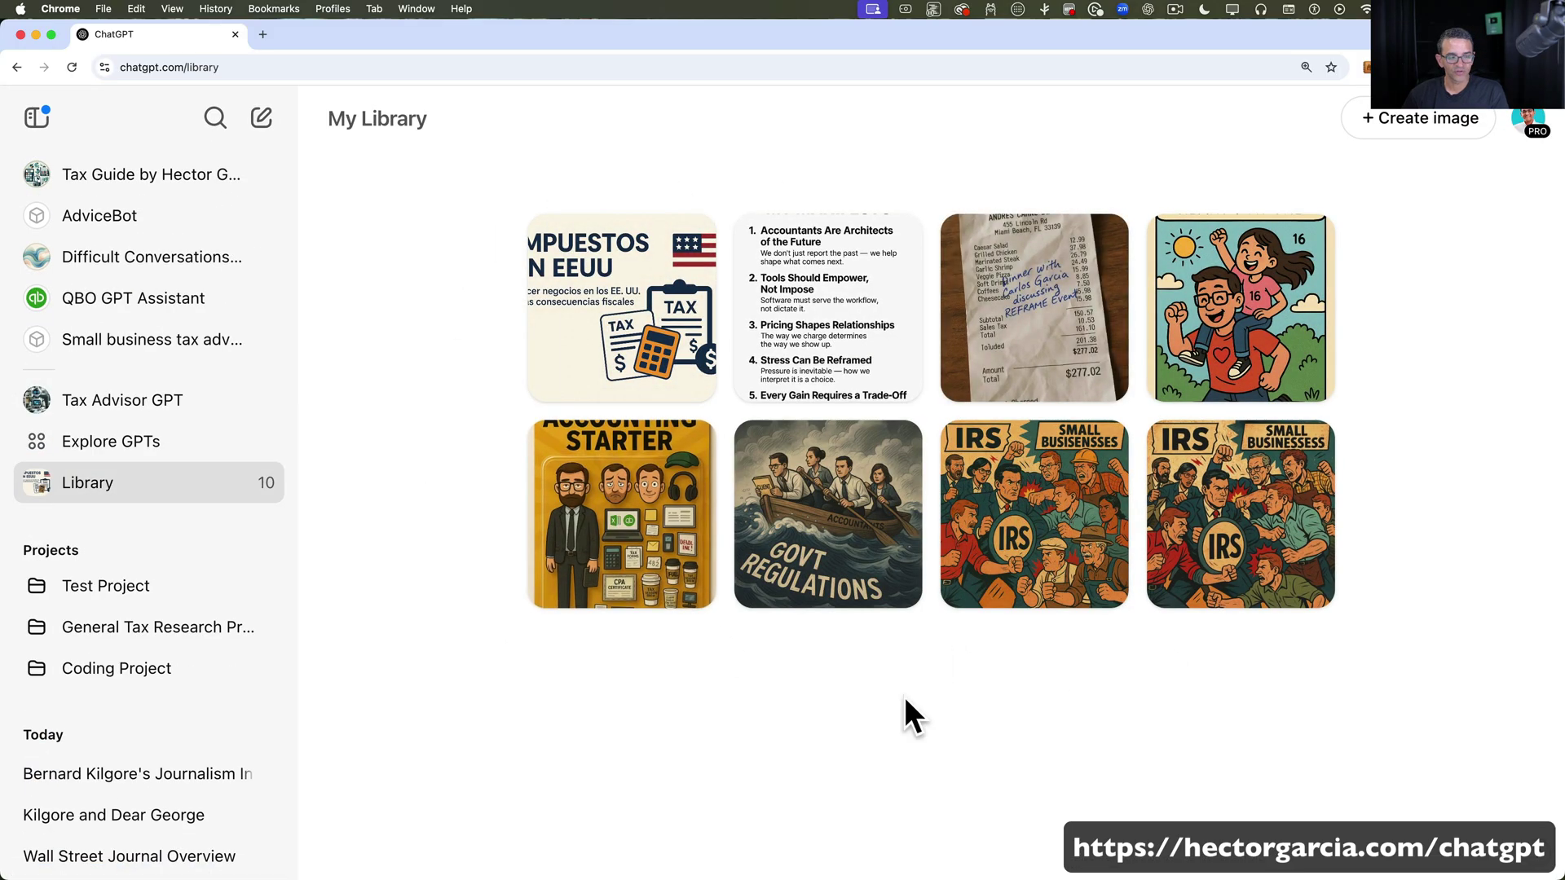
pyautogui.click(1042, 286)
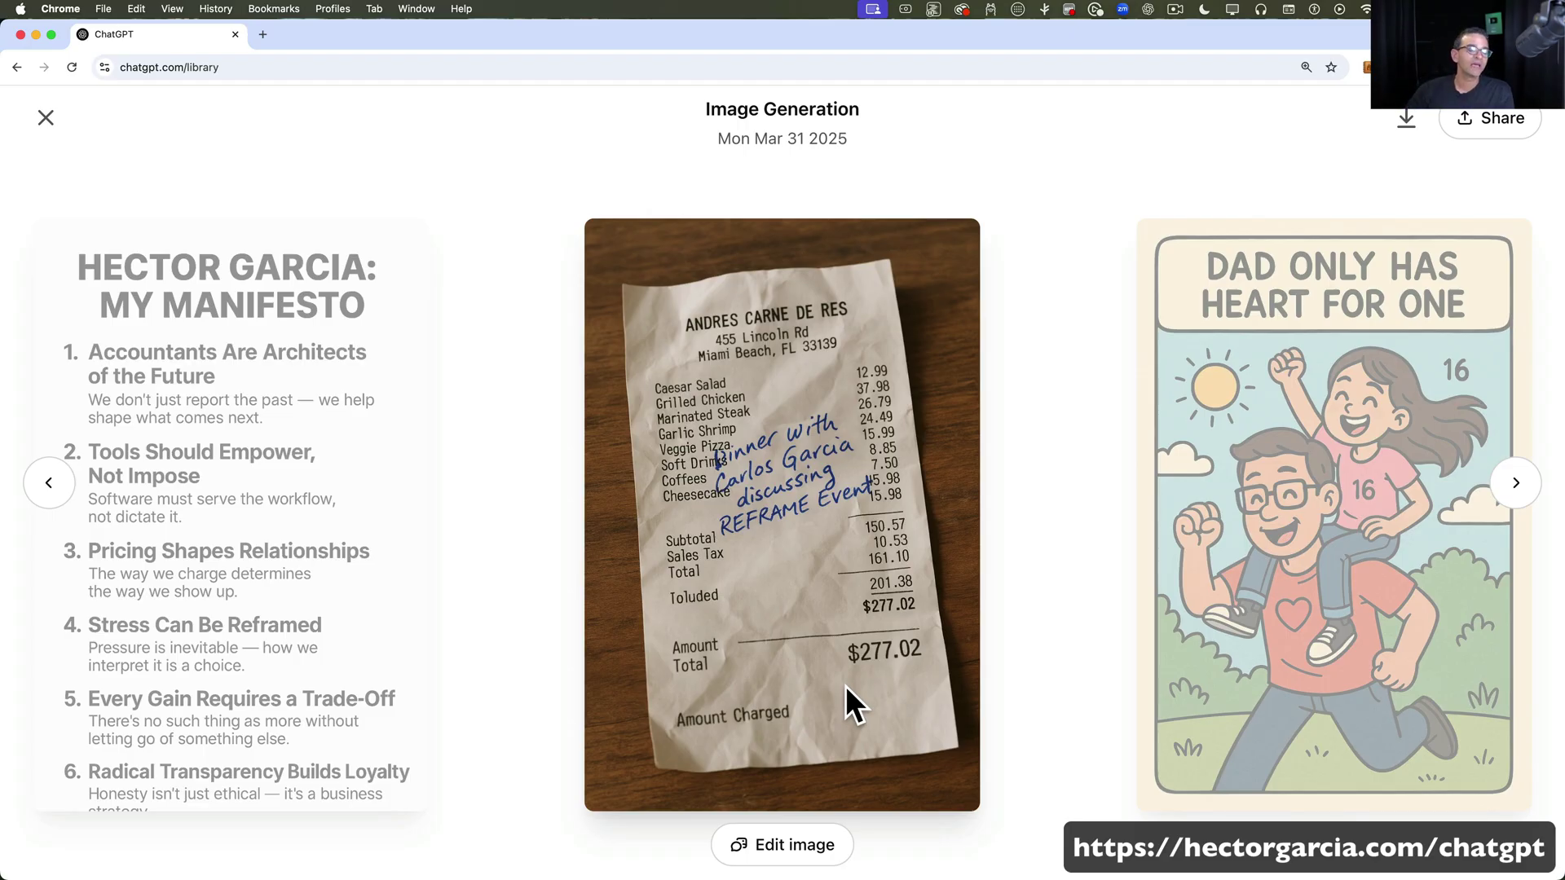
pyautogui.click(34, 118)
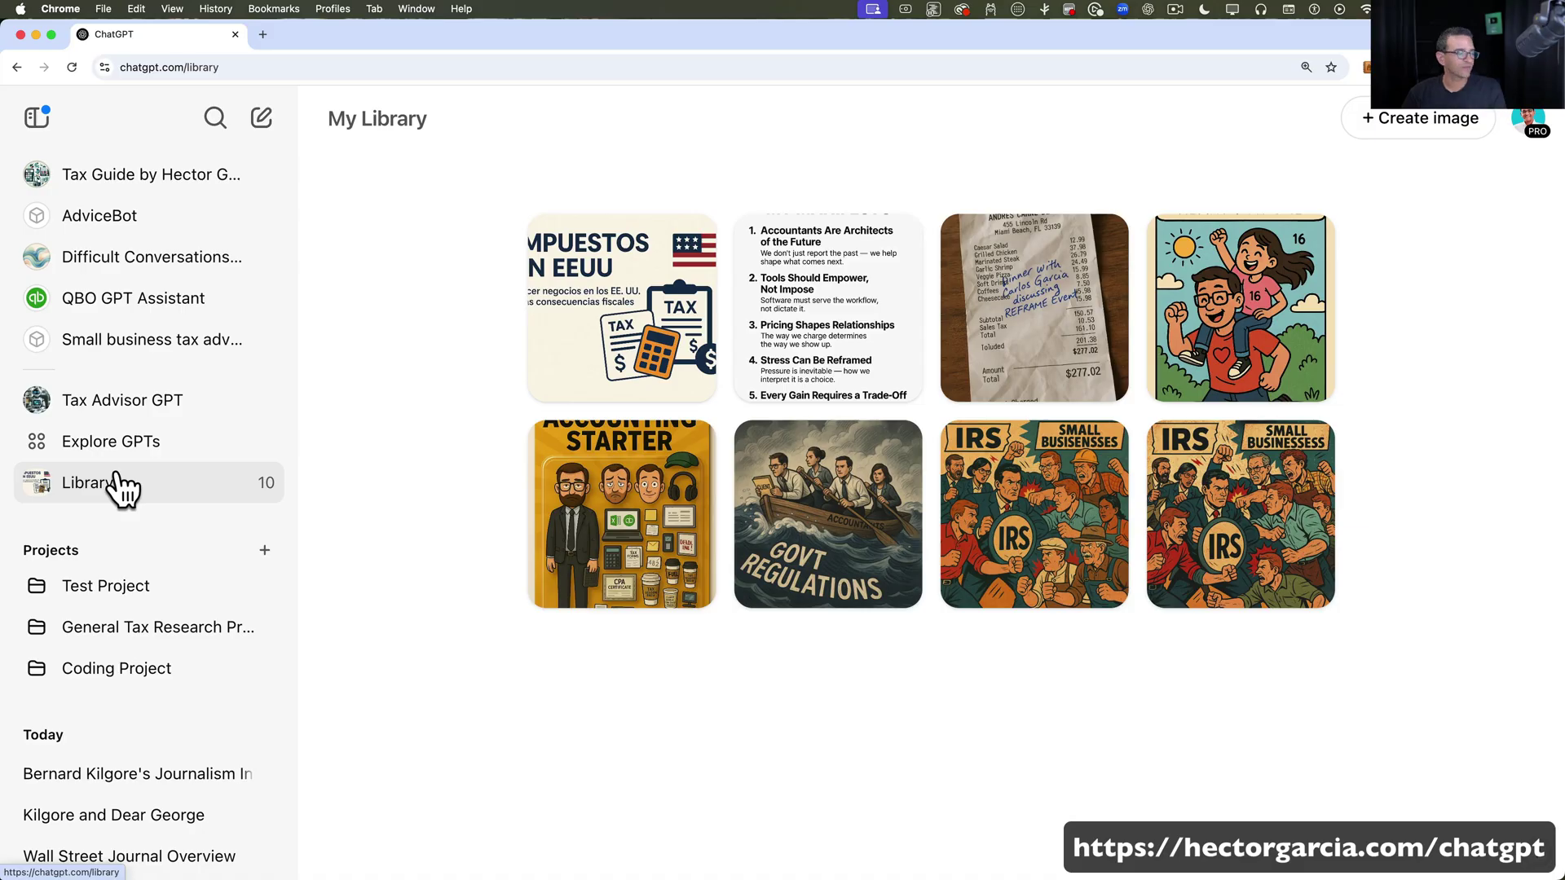
# - In the Bernard Kilgore chat, paste the paragraph about his later career as an unsent draft
pyautogui.scroll(-3, 155, 685)
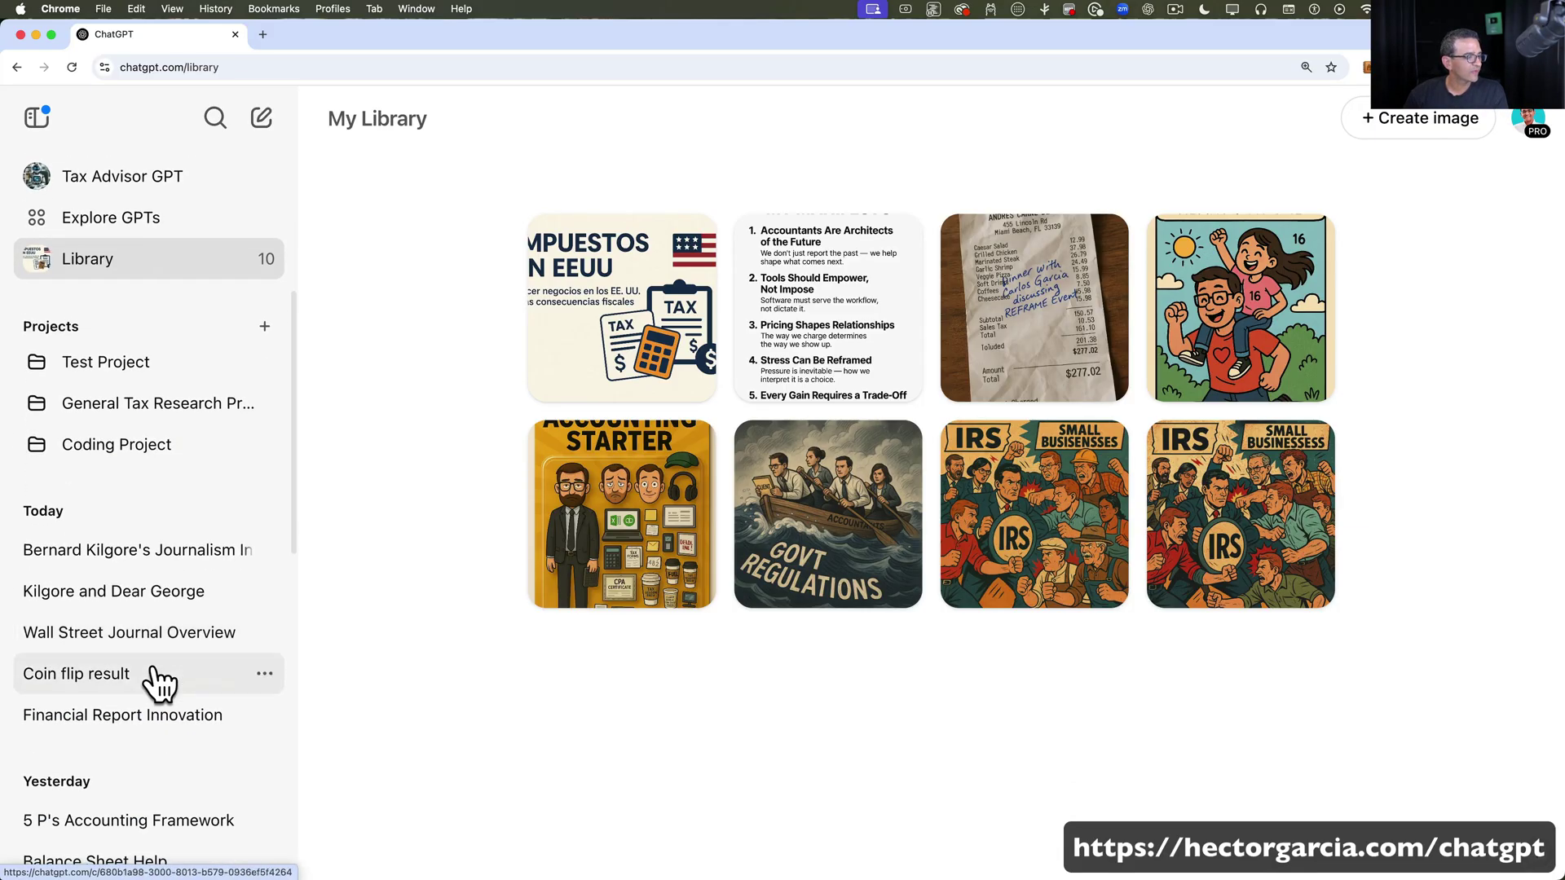
pyautogui.click(157, 550)
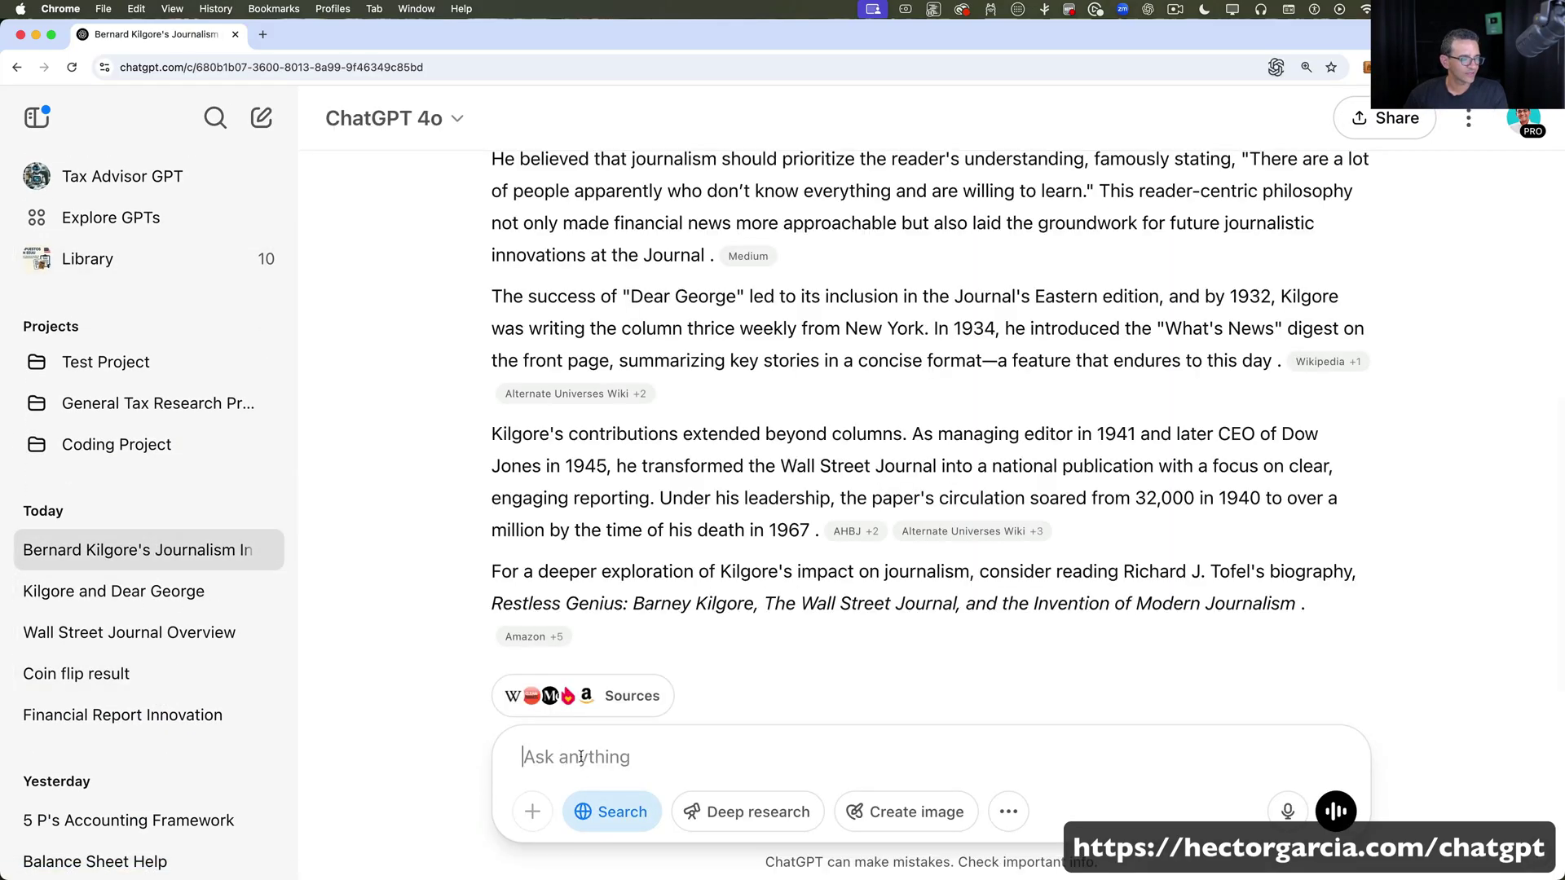
pyautogui.moveTo(506, 425); pyautogui.dragTo(1051, 542)
pyautogui.press('super+c')
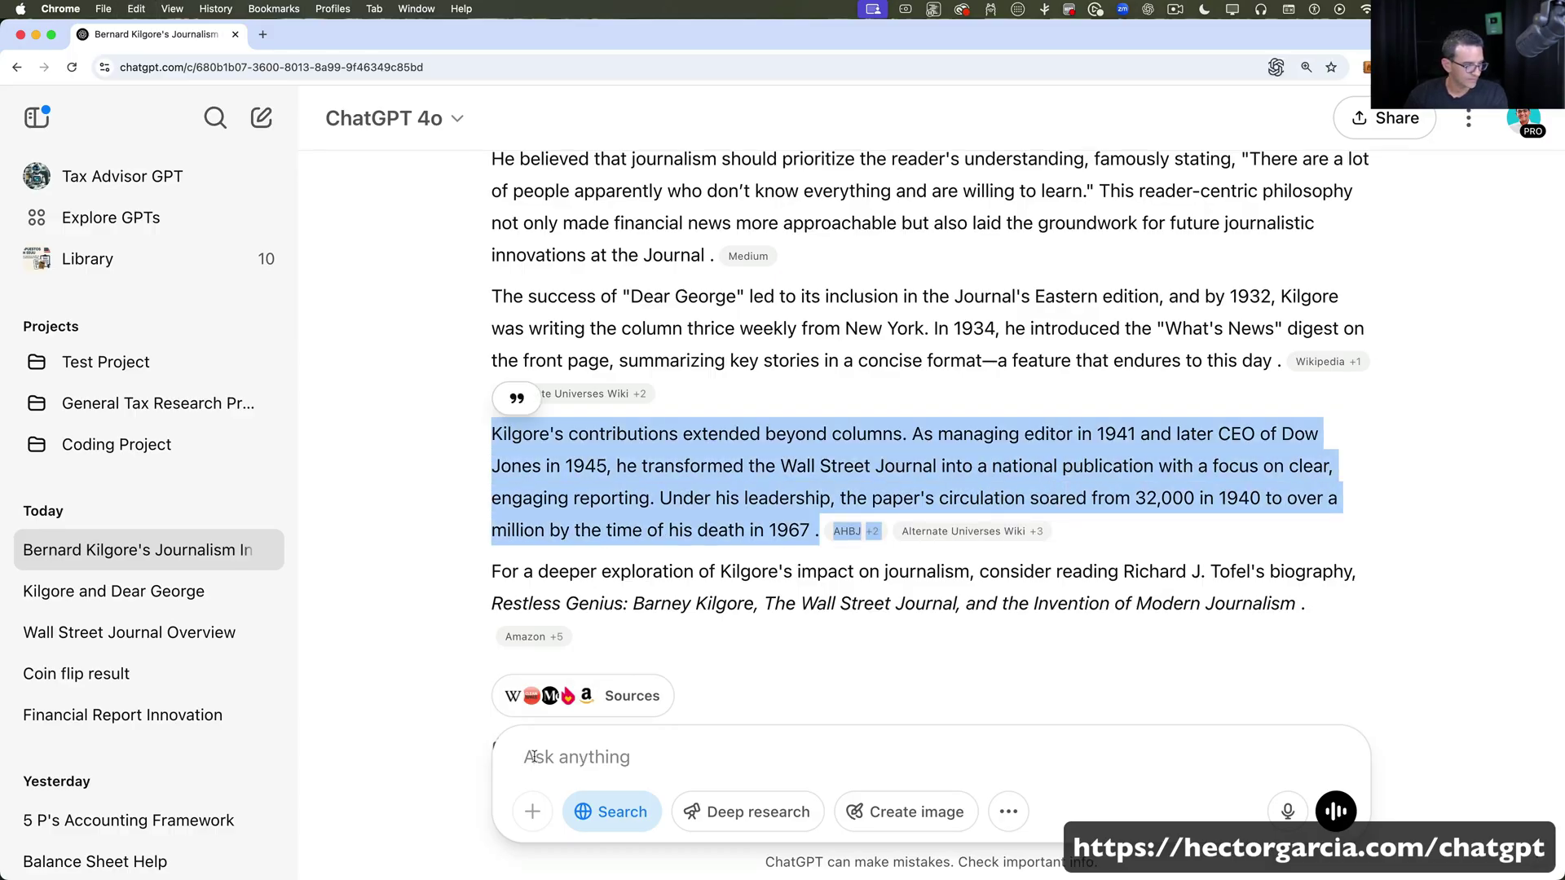
pyautogui.click(636, 755)
pyautogui.press('super+v')
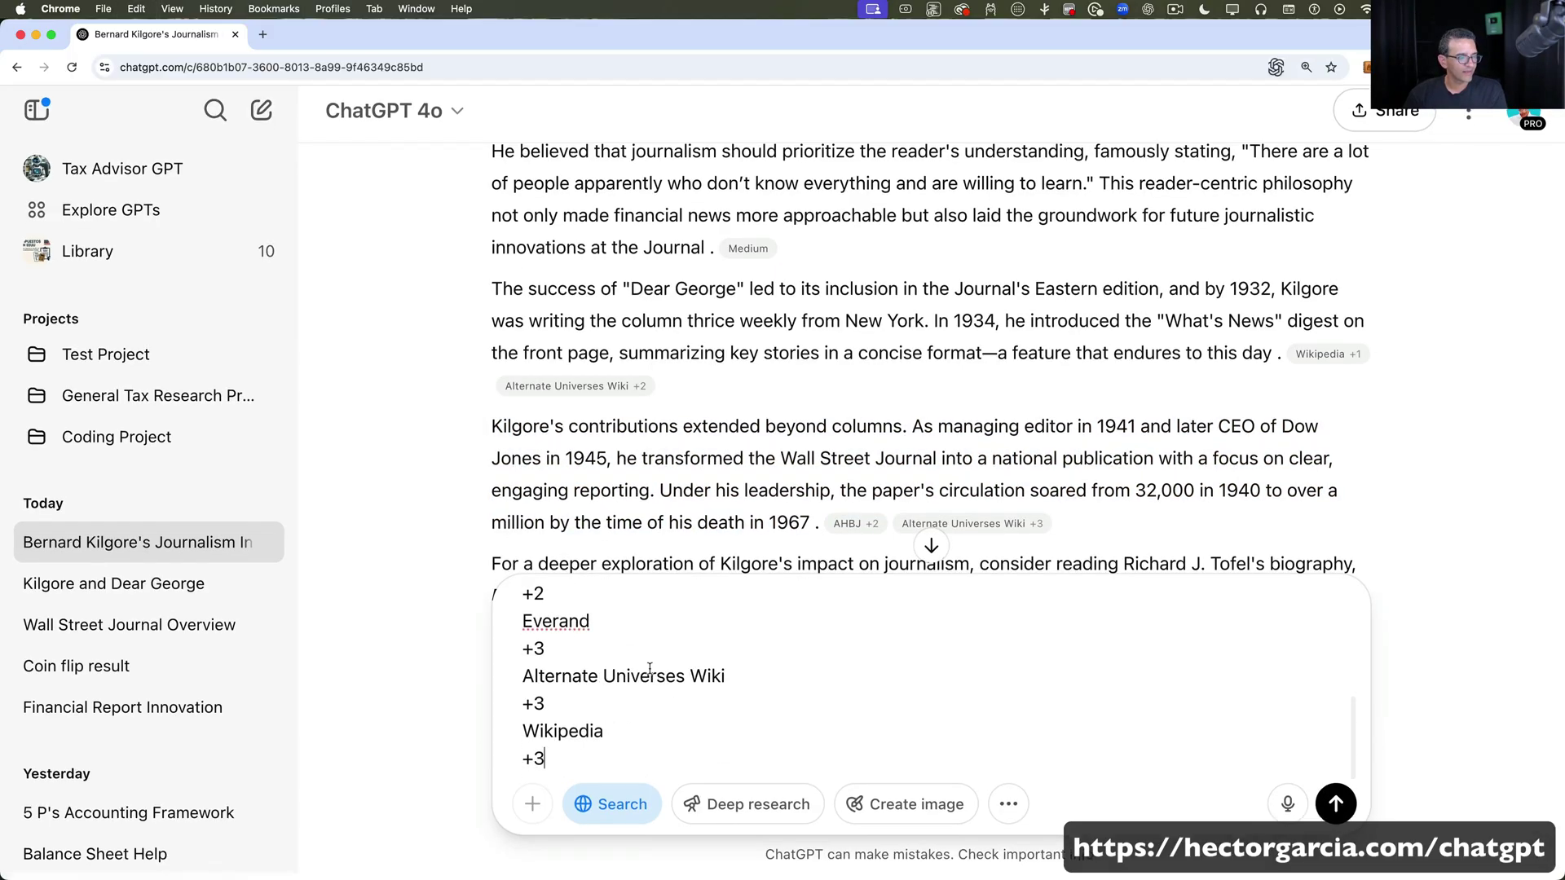
# - Visit the Kilgore and Dear George chat, then return to confirm the Kilgore draft remains
pyautogui.scroll(10, 650, 670)
pyautogui.click(150, 607)
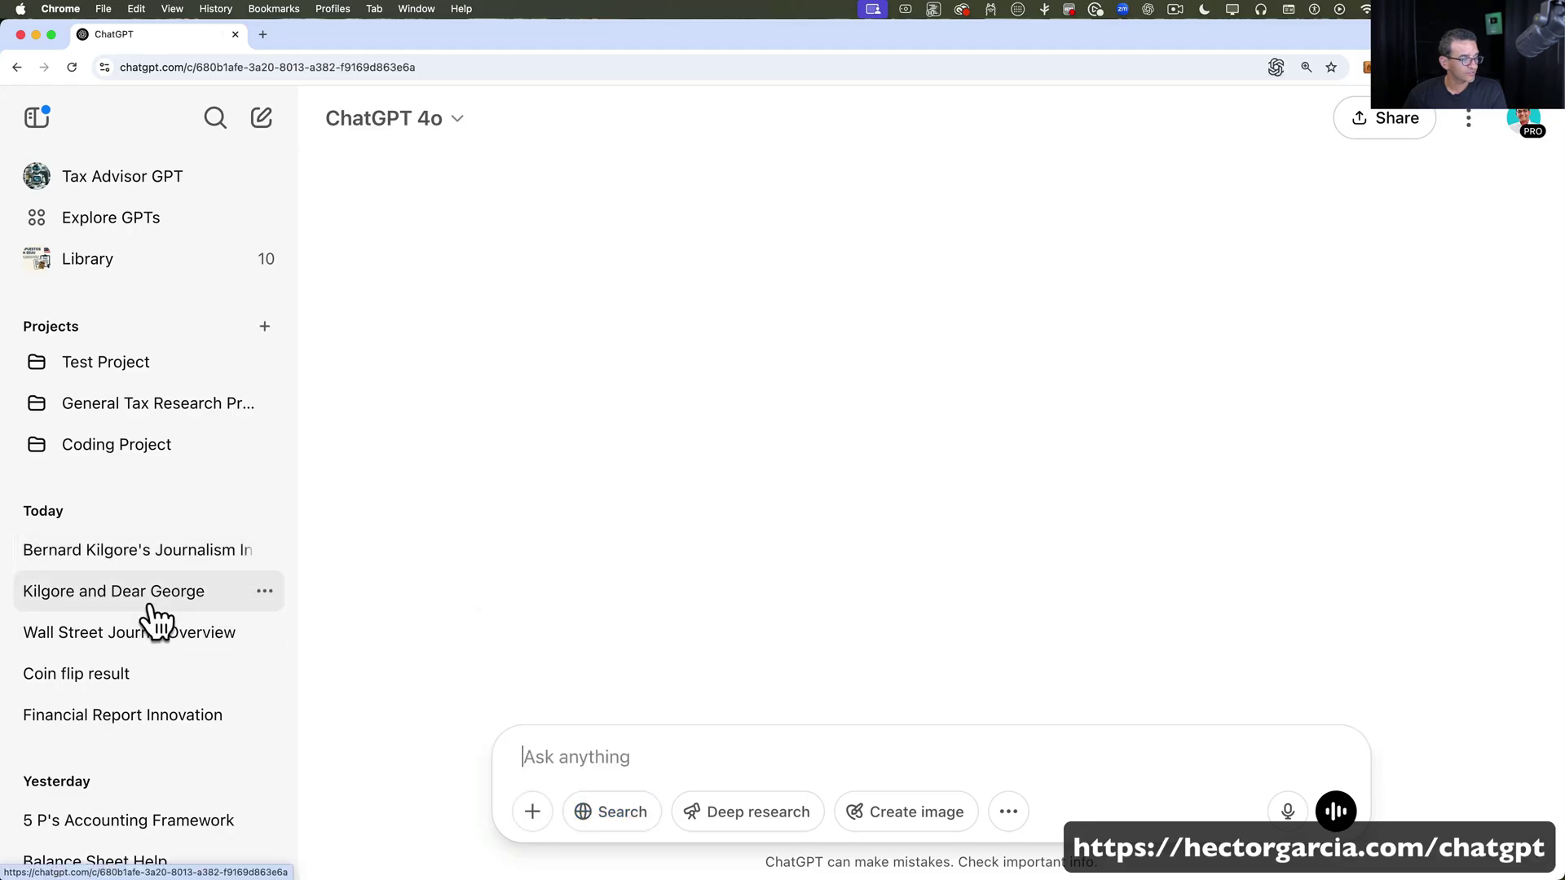
pyautogui.click(150, 554)
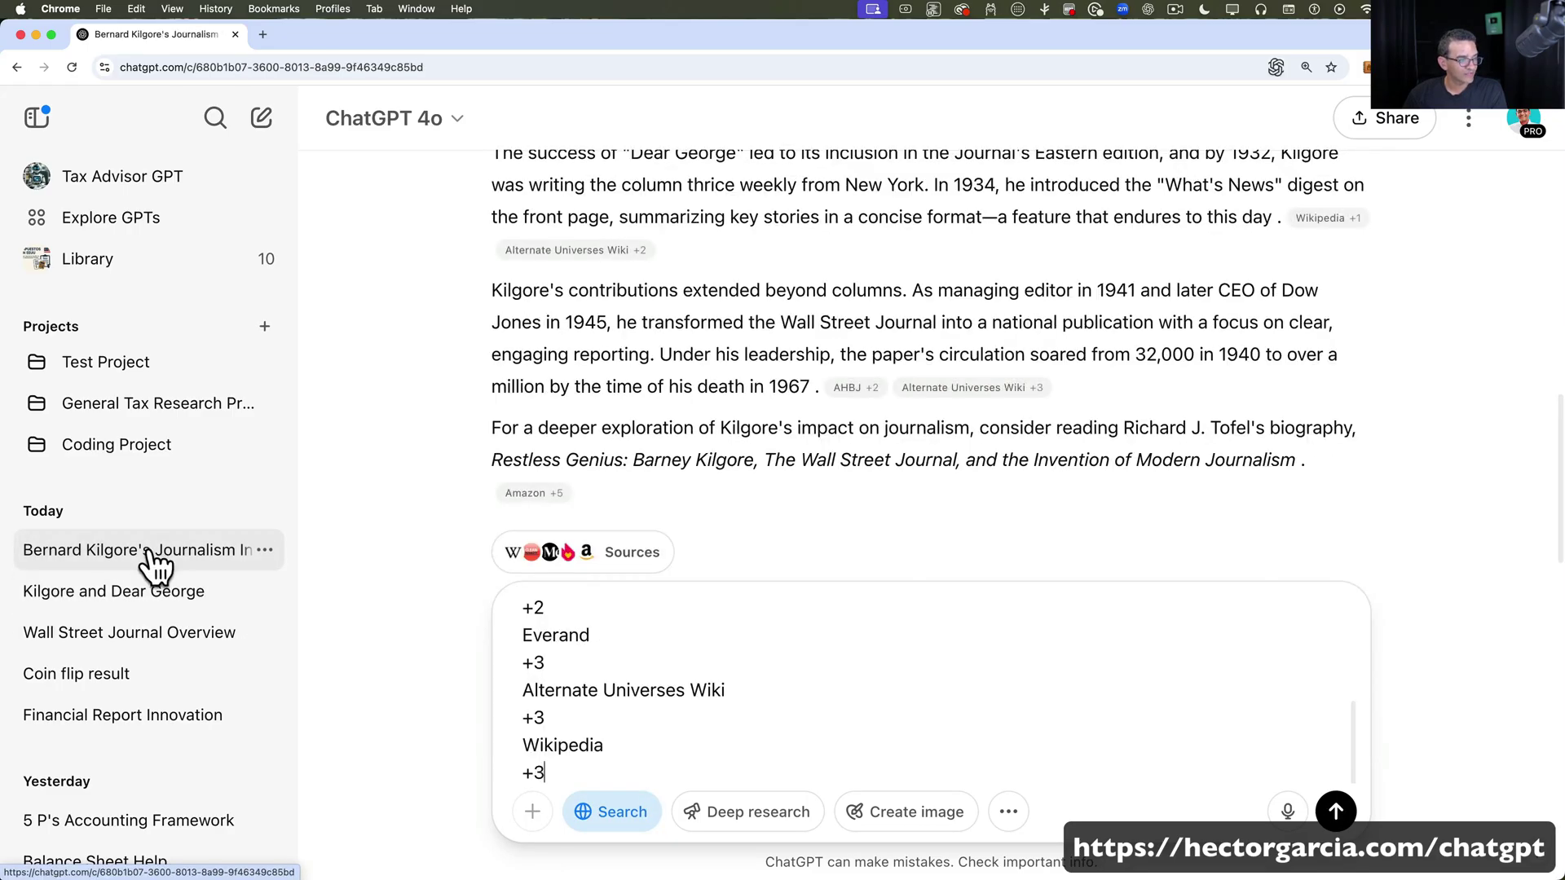
pyautogui.moveTo(712, 744); pyautogui.dragTo(603, 554)
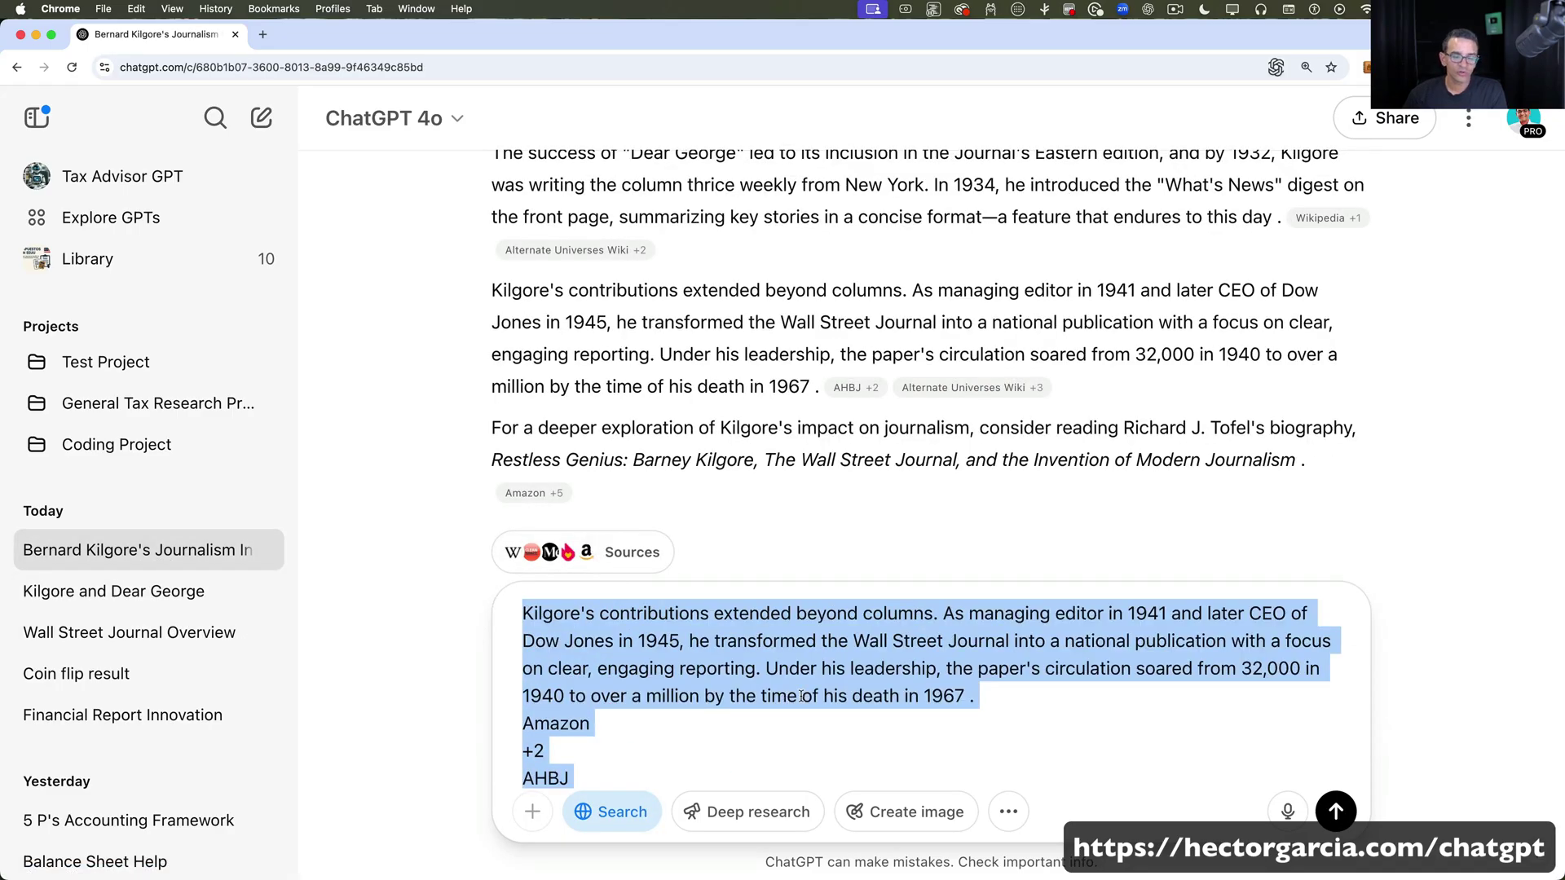
# - In the Coin flip result chat, paste part of the answer as an unsent draft
pyautogui.click(110, 676)
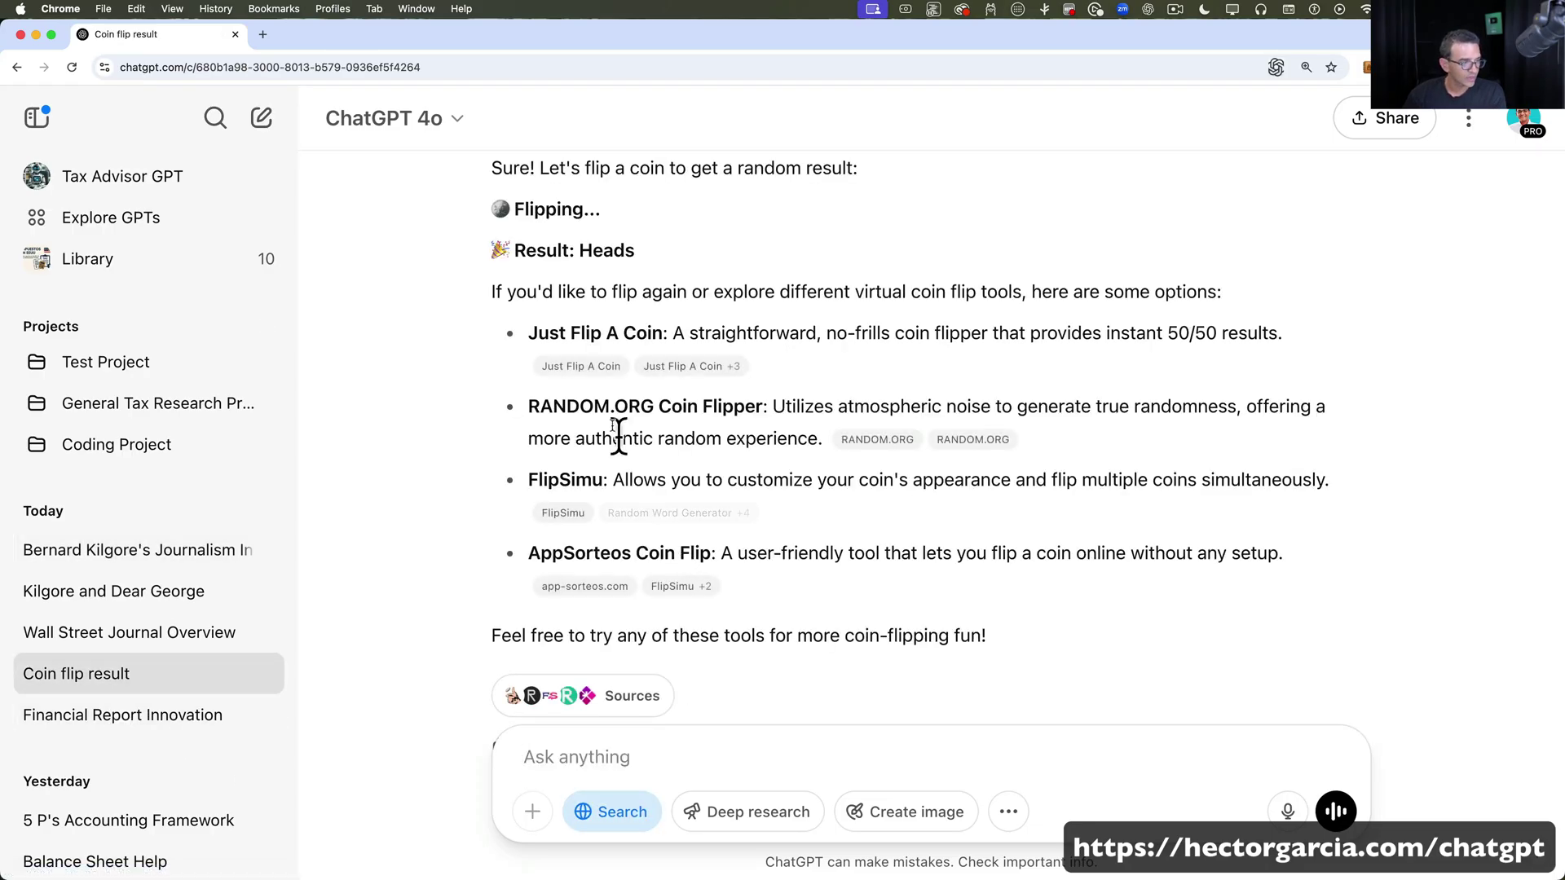
pyautogui.moveTo(615, 439); pyautogui.dragTo(851, 471)
pyautogui.press('super+c')
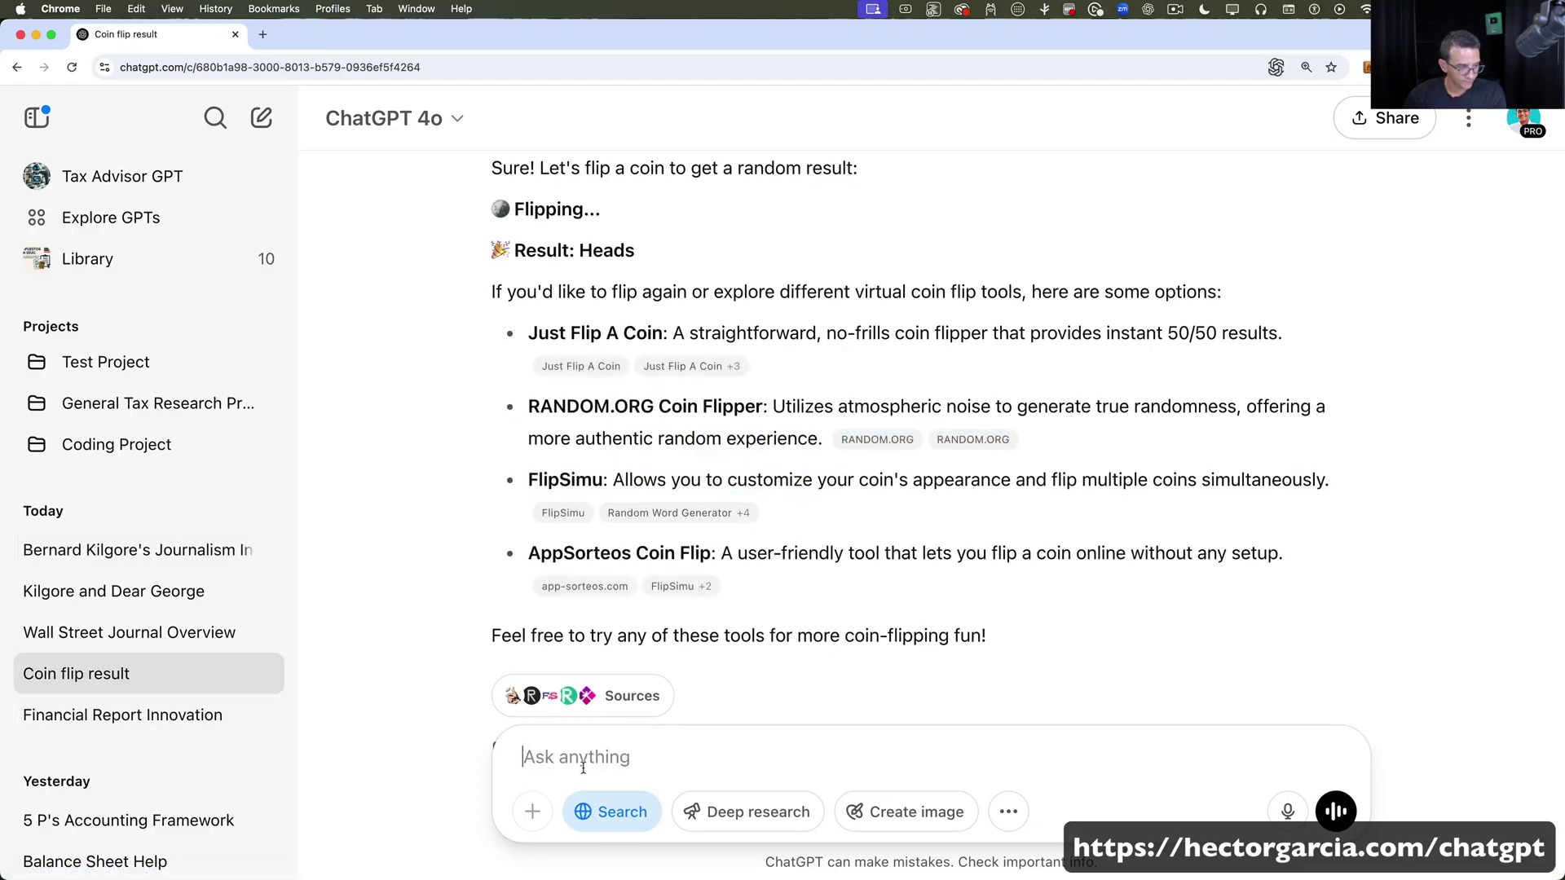
pyautogui.click(587, 764)
pyautogui.press('super+v')
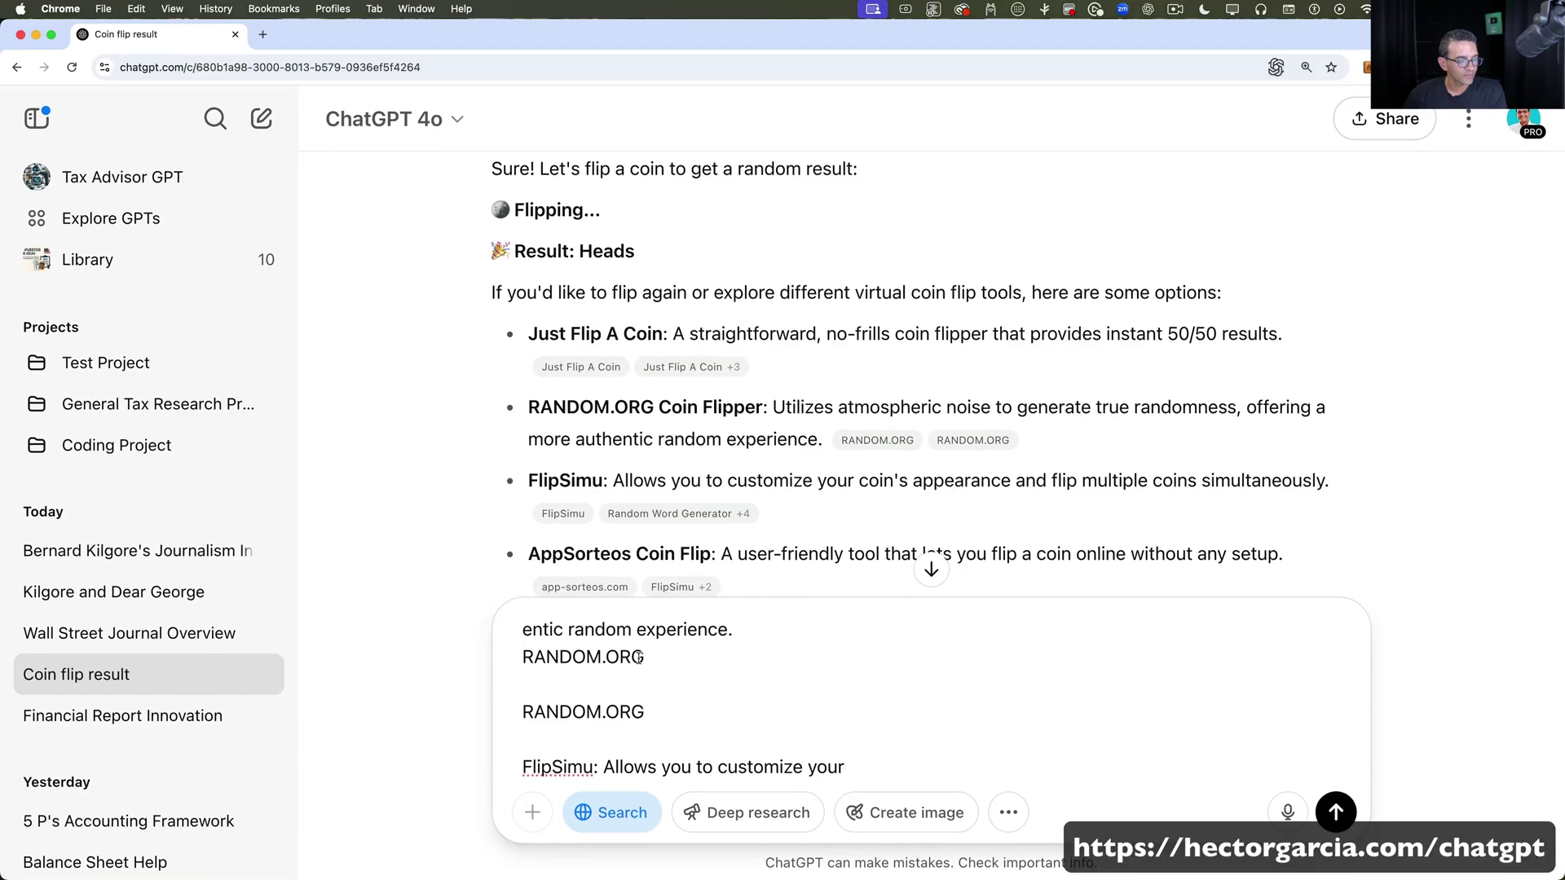
pyautogui.moveTo(633, 656); pyautogui.dragTo(809, 661)
# - Return to the Bernard Kilgore chat and verify its draft is still intact
pyautogui.click(114, 556)
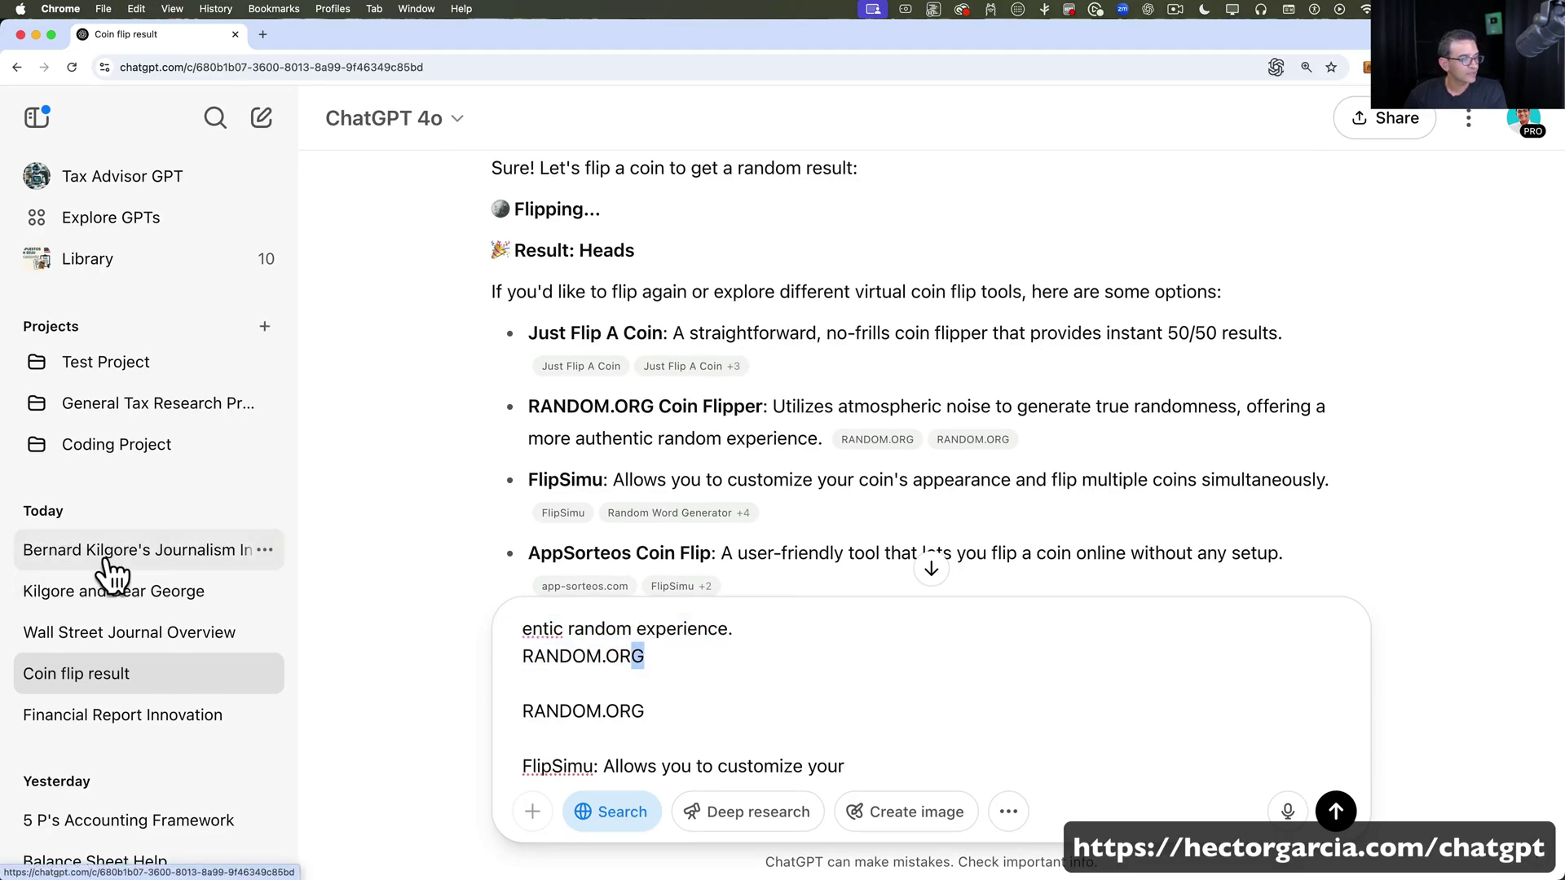
pyautogui.moveTo(699, 713); pyautogui.dragTo(478, 604)
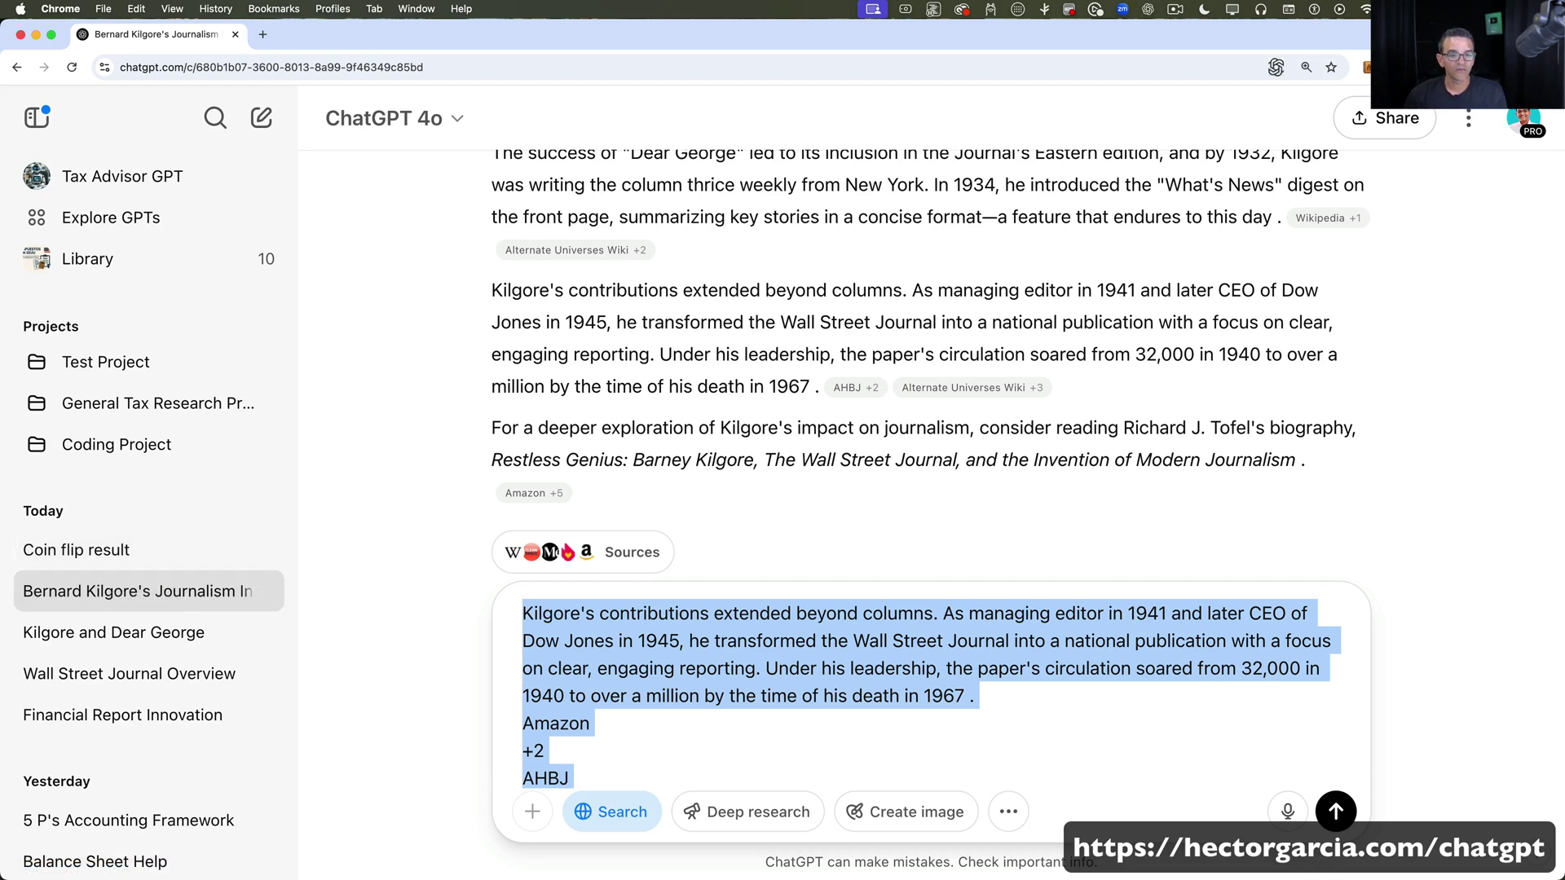
pyautogui.press('super+shift+4')
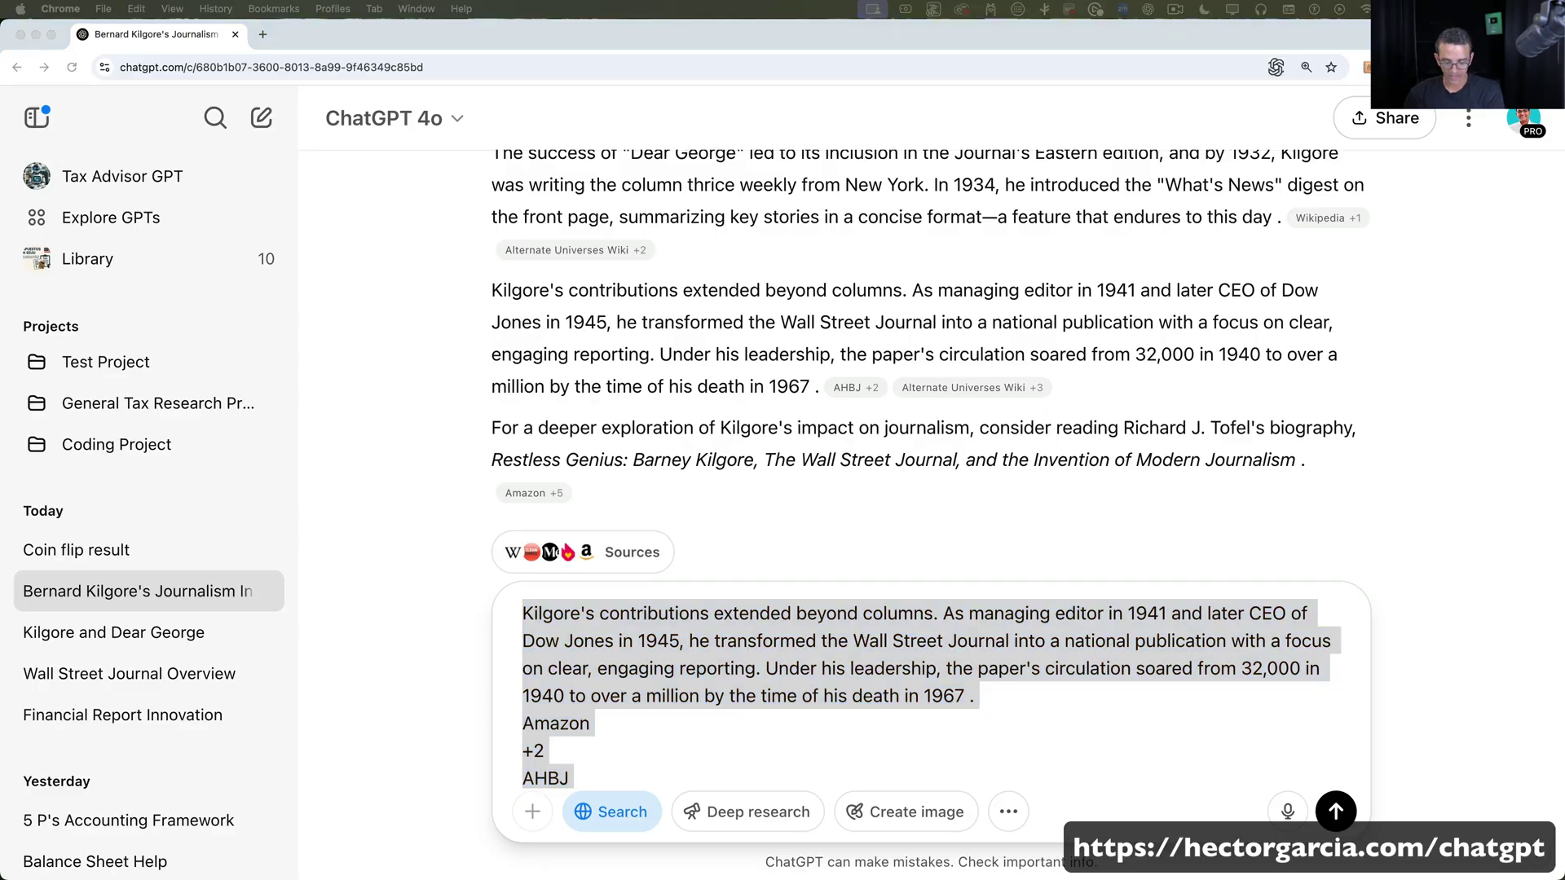
# - Search past chats for 'ref' and open the Project Chat Summary chat from the results
pyautogui.press('Escape')
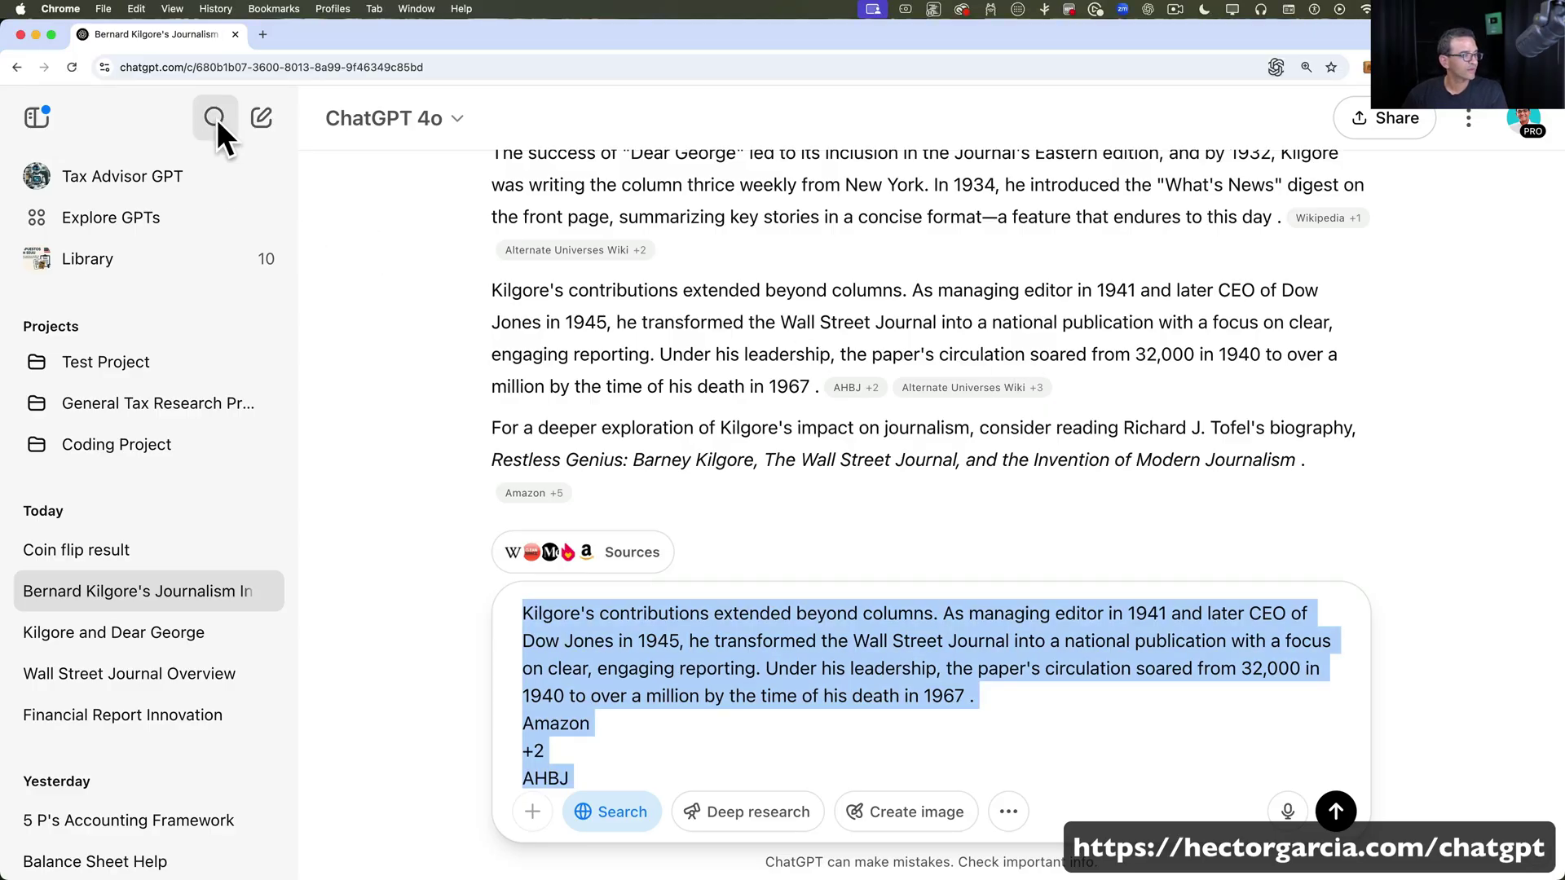
pyautogui.click(215, 119)
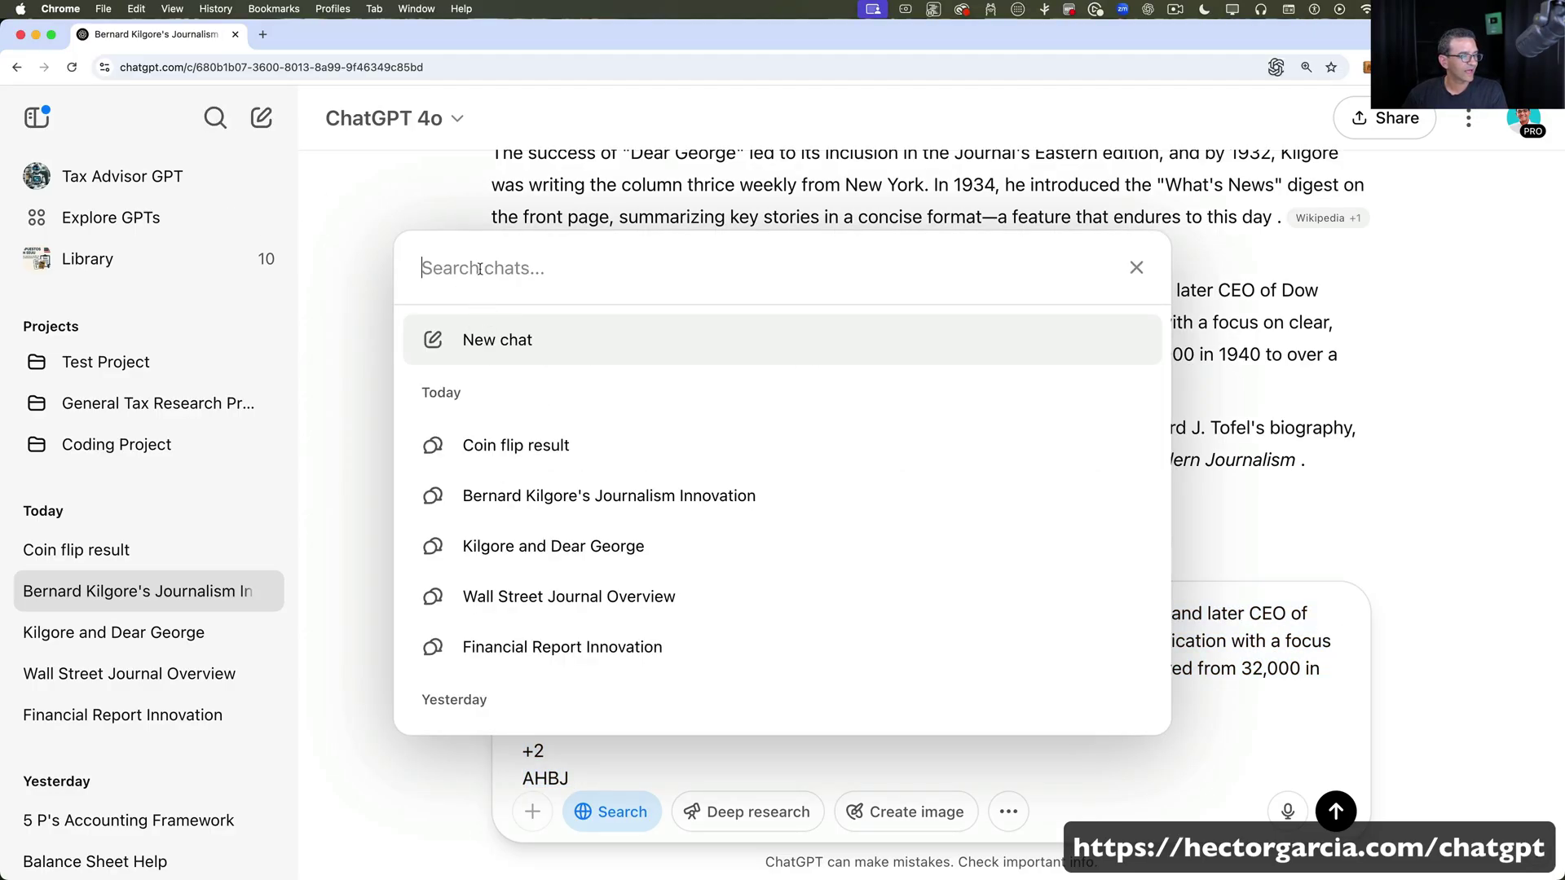
pyautogui.write('reframe')
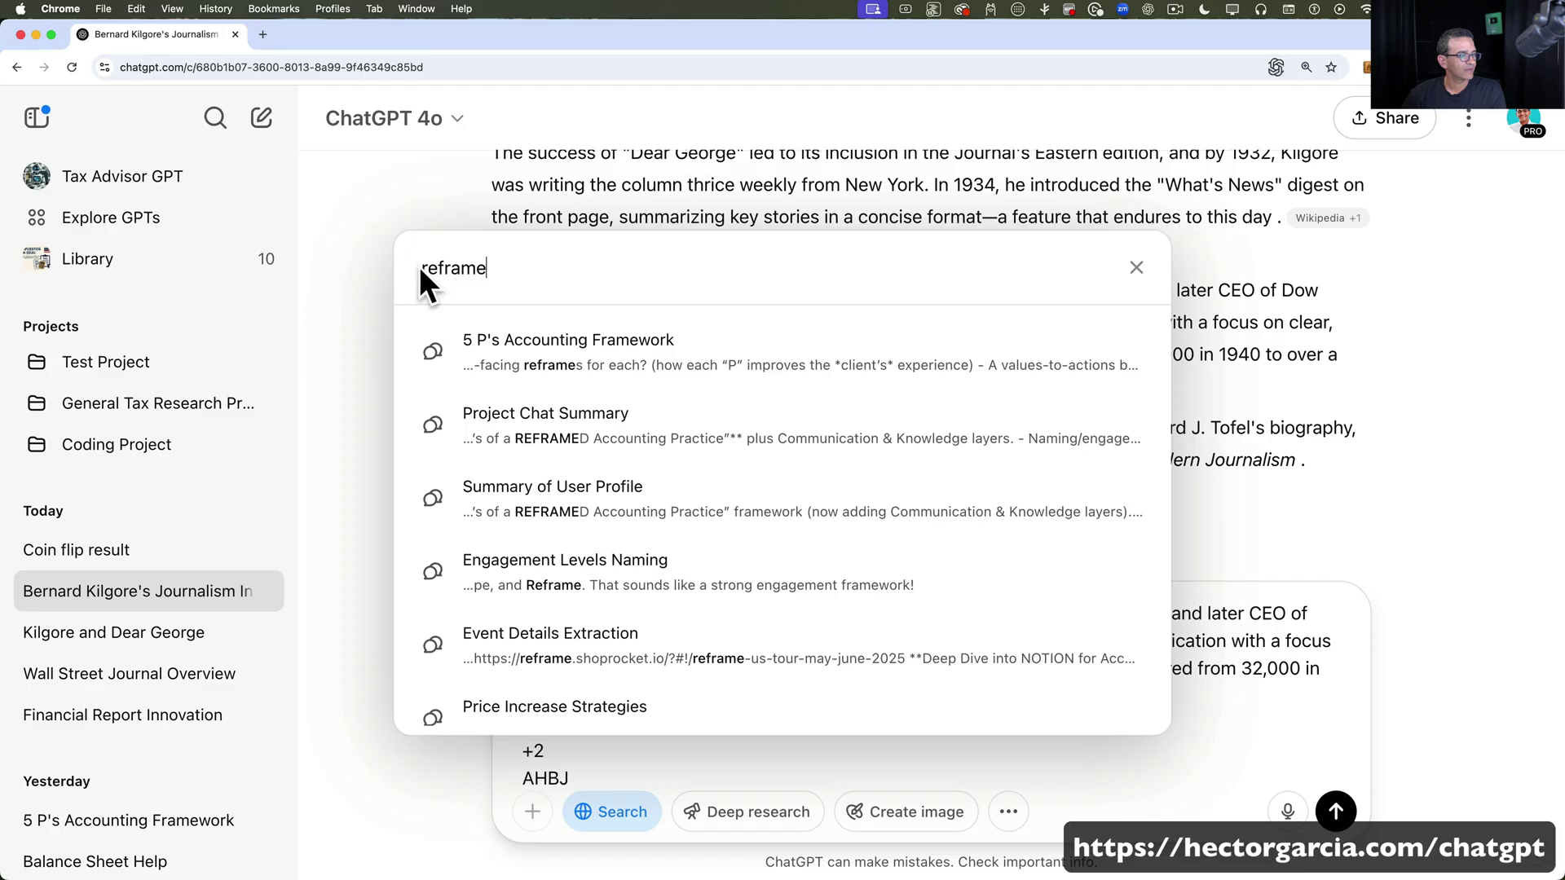
pyautogui.scroll(-3, 607, 498)
pyautogui.scroll(-10, 599, 571)
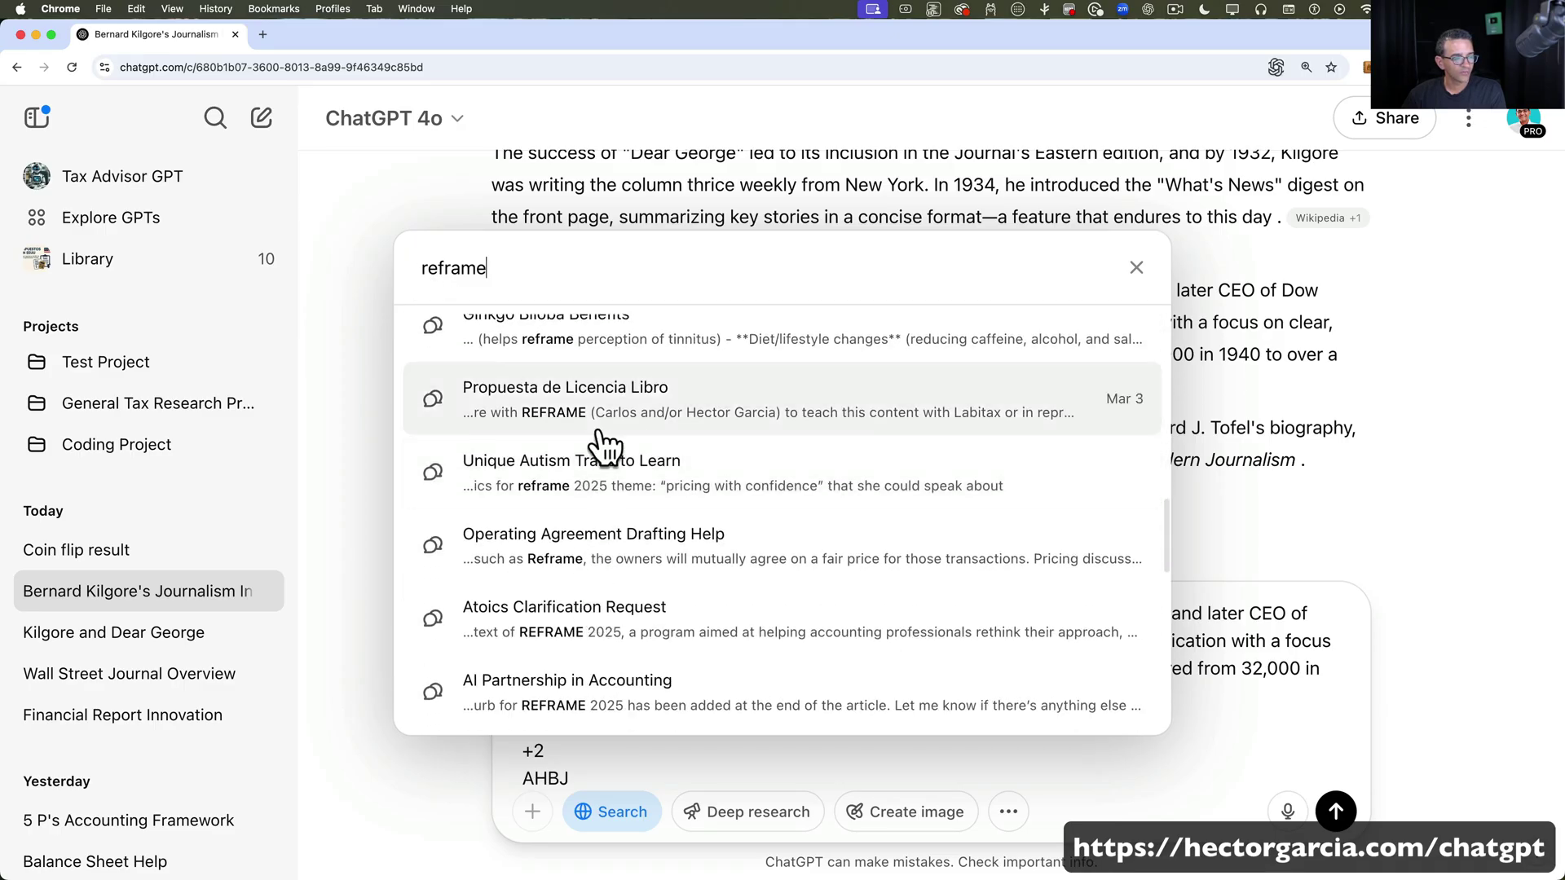
pyautogui.scroll(10, 605, 444)
pyautogui.scroll(4, 603, 444)
pyautogui.click(574, 456)
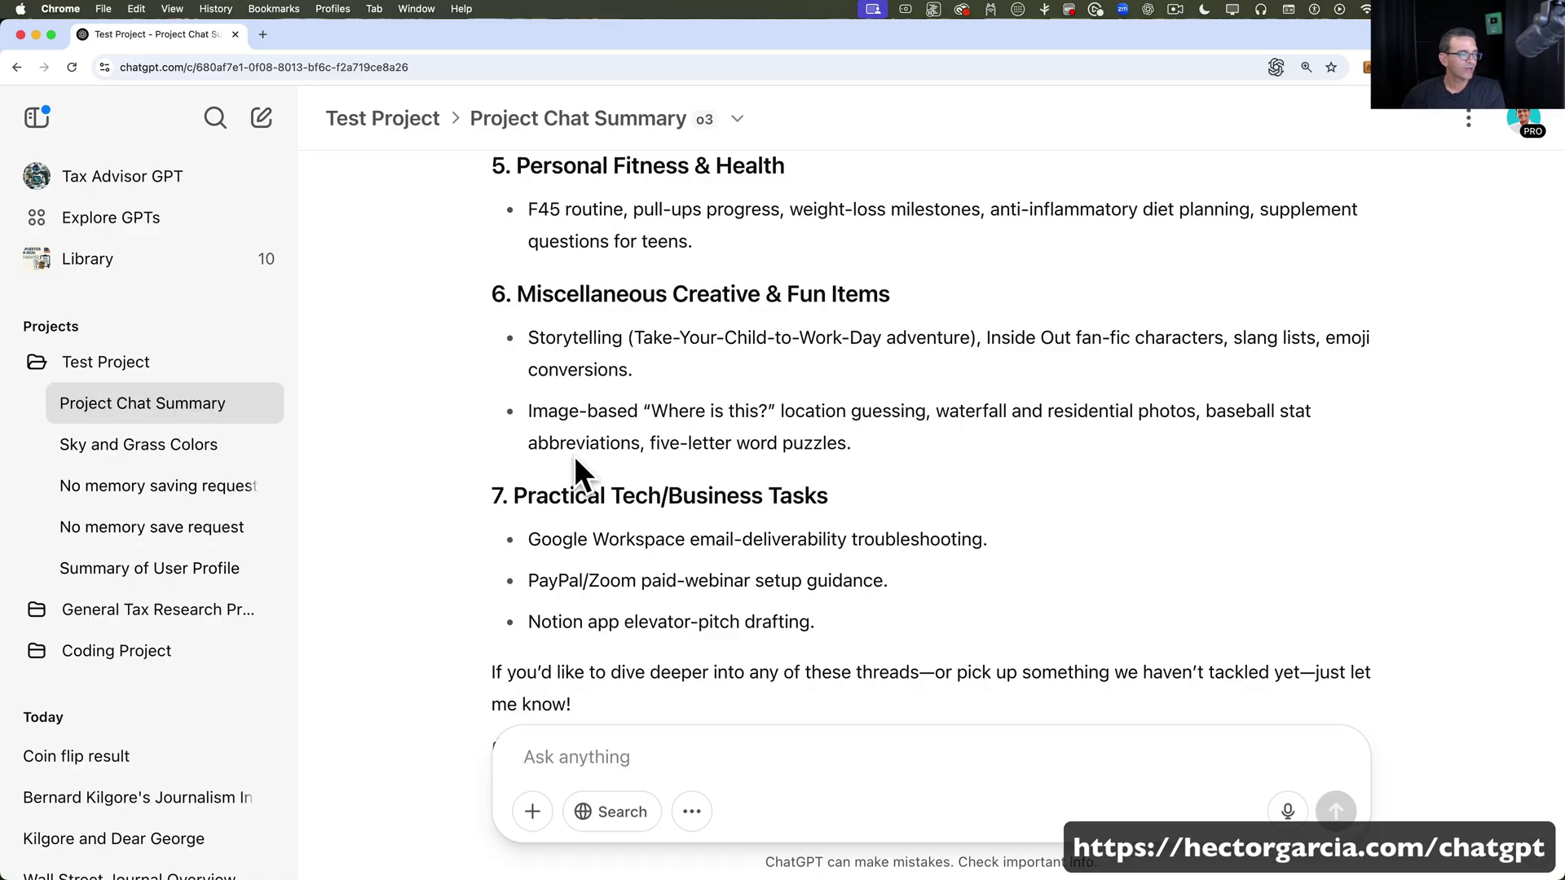
# - Reopen and close chat search, then bring up the account menu
pyautogui.click(214, 120)
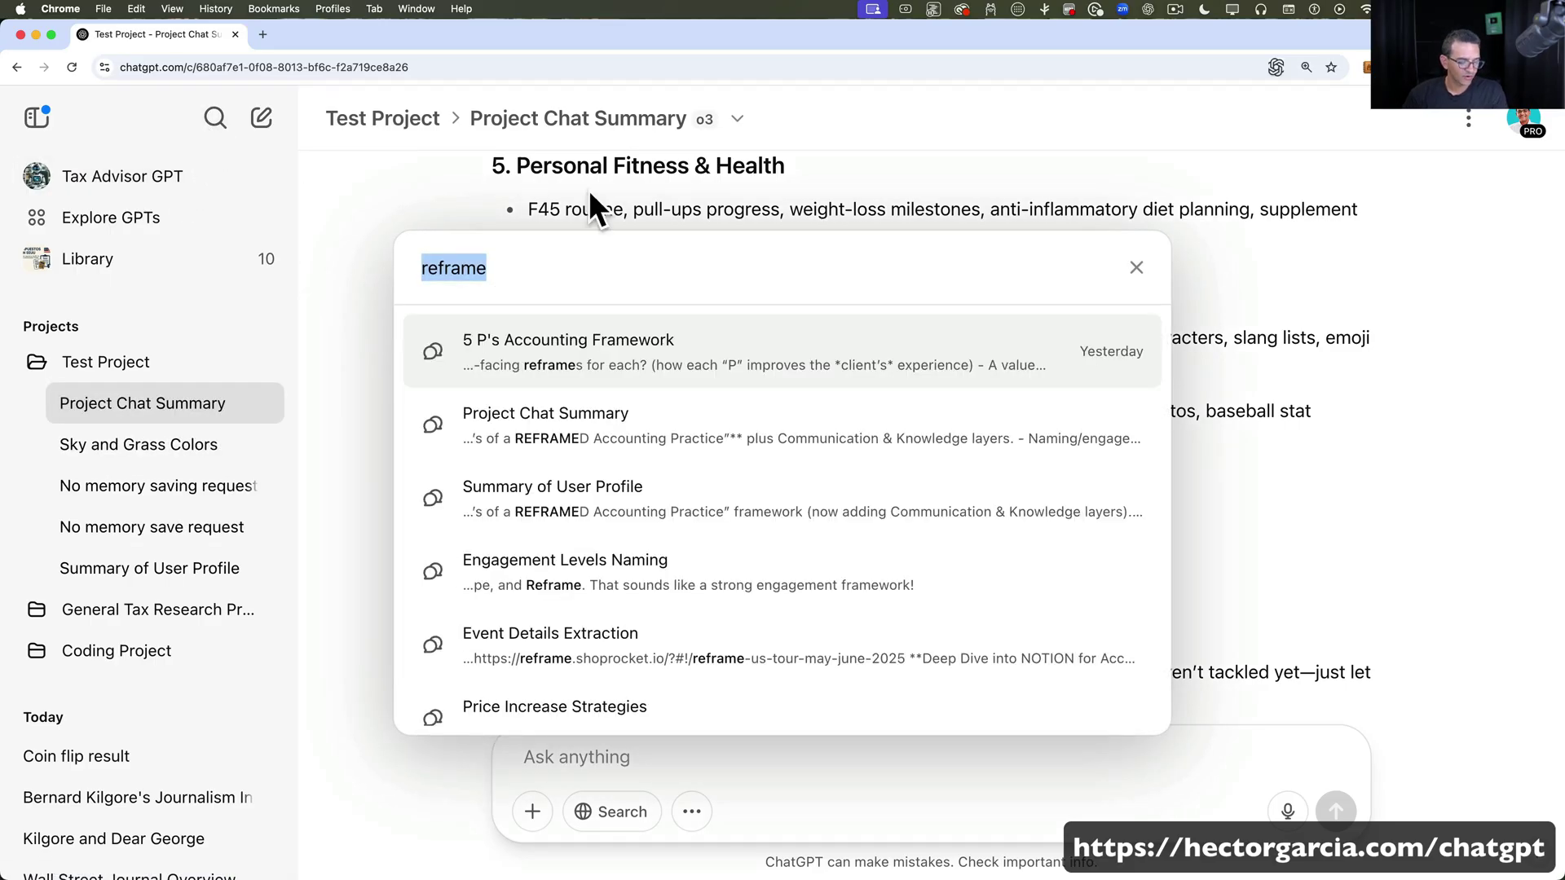
pyautogui.click(1136, 268)
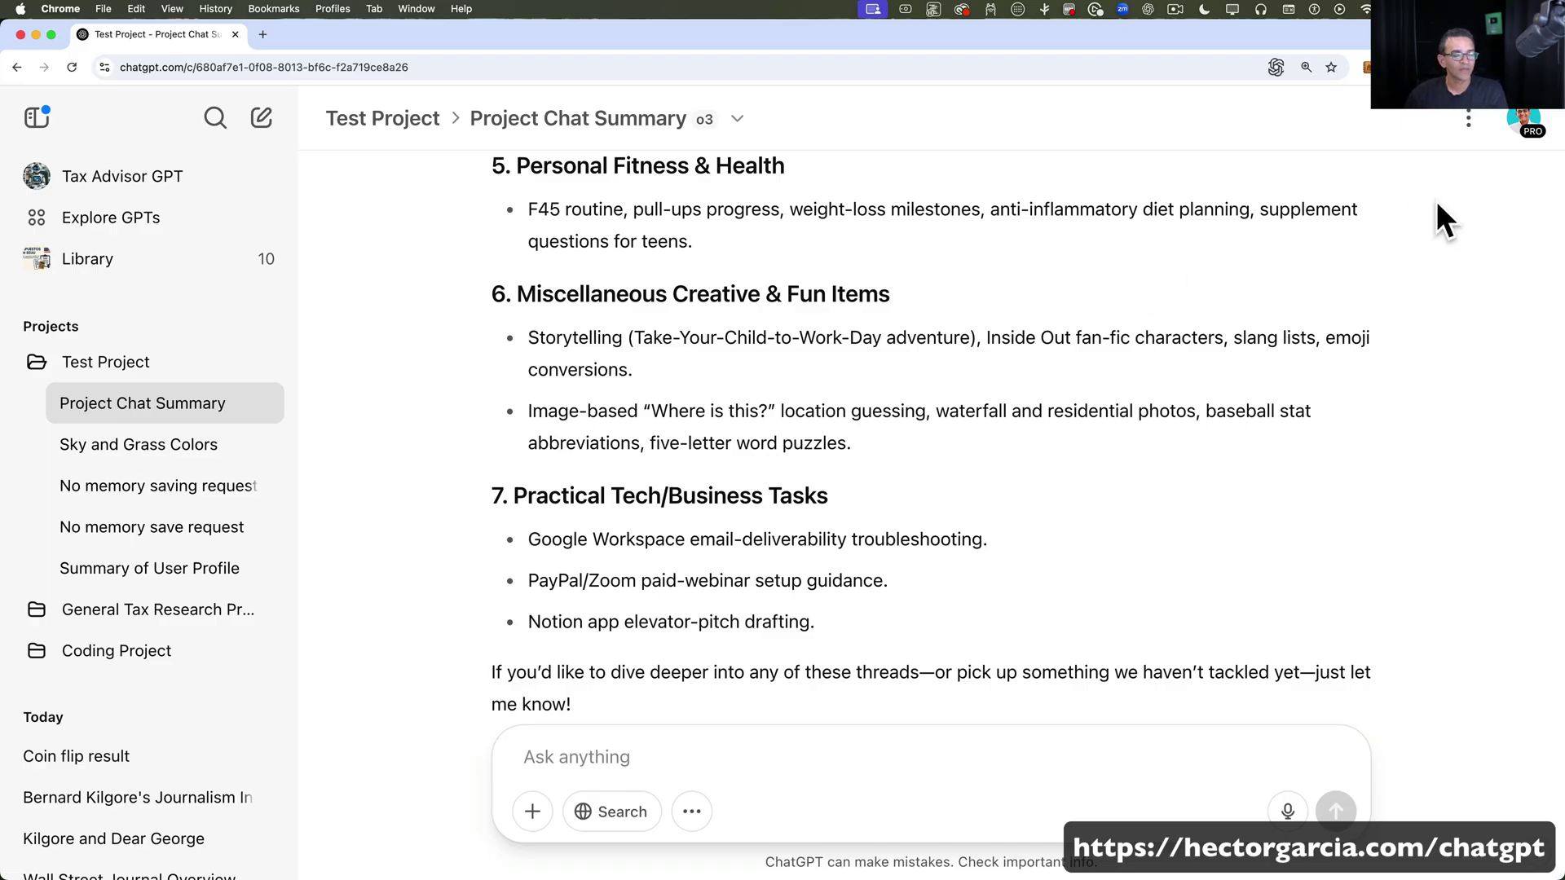
pyautogui.click(1527, 120)
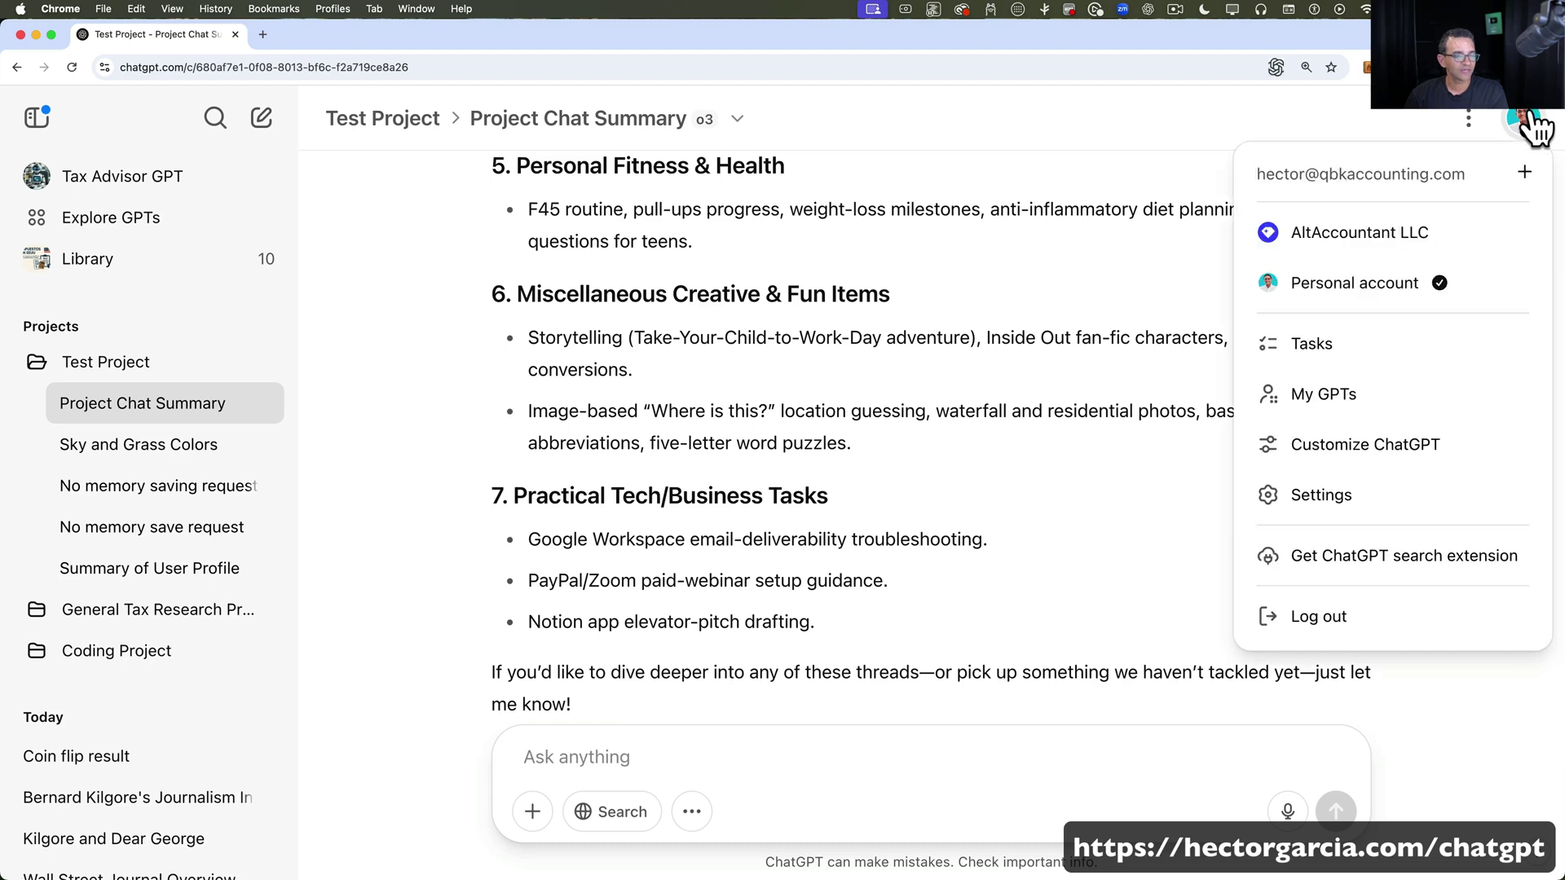
# - View Settings > Personalization, where Reference saved memories and Reference chat history are both on
pyautogui.click(1308, 499)
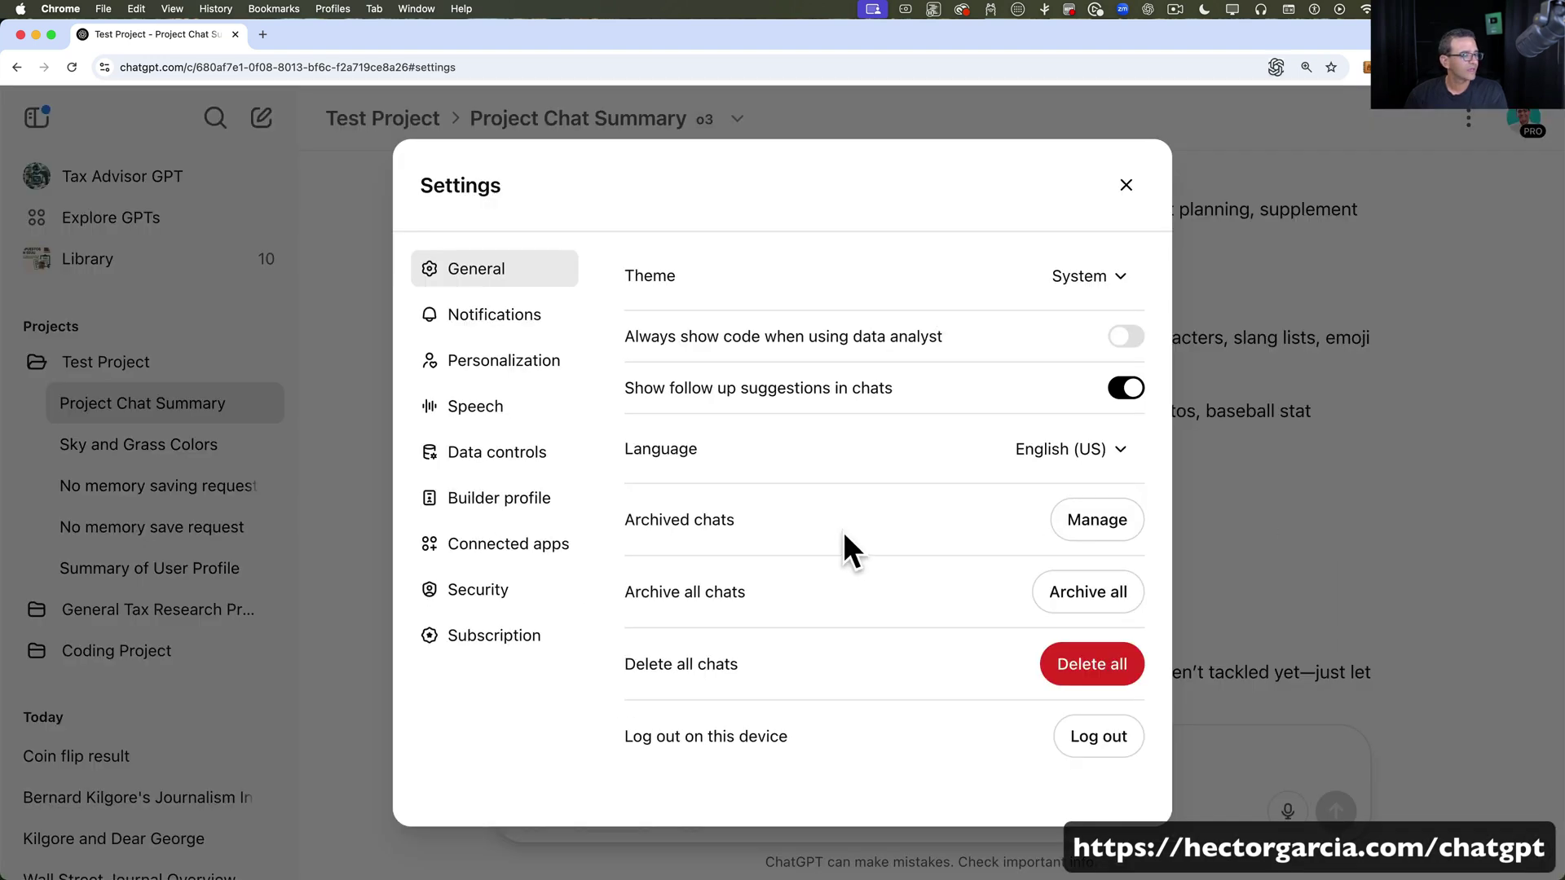
pyautogui.click(494, 362)
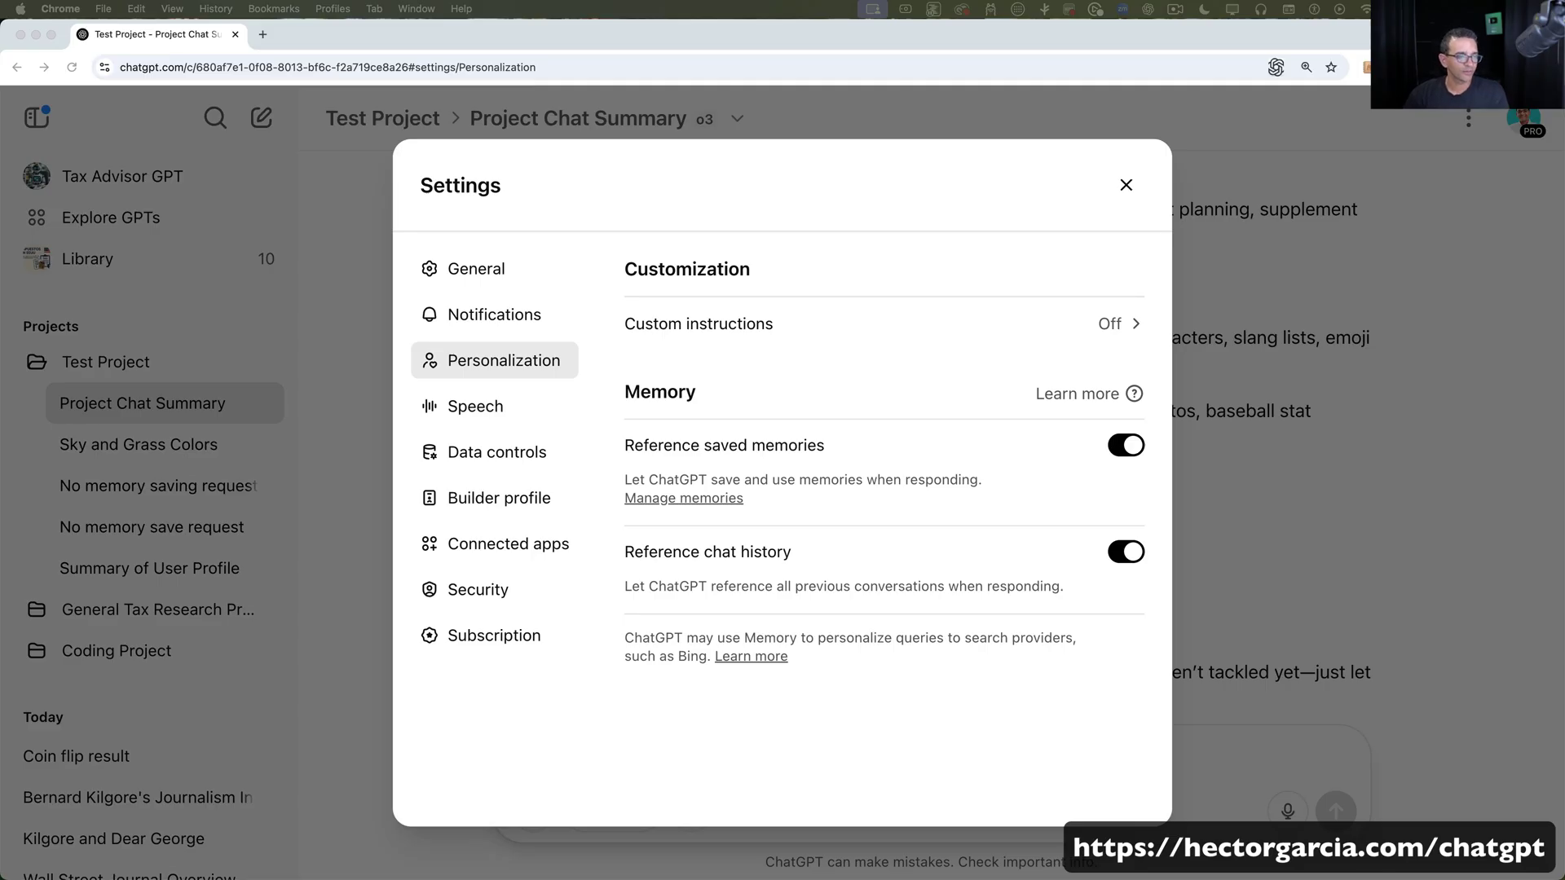
# - Close Settings and switch to the AltAccountant LLC workspace
pyautogui.click(1126, 186)
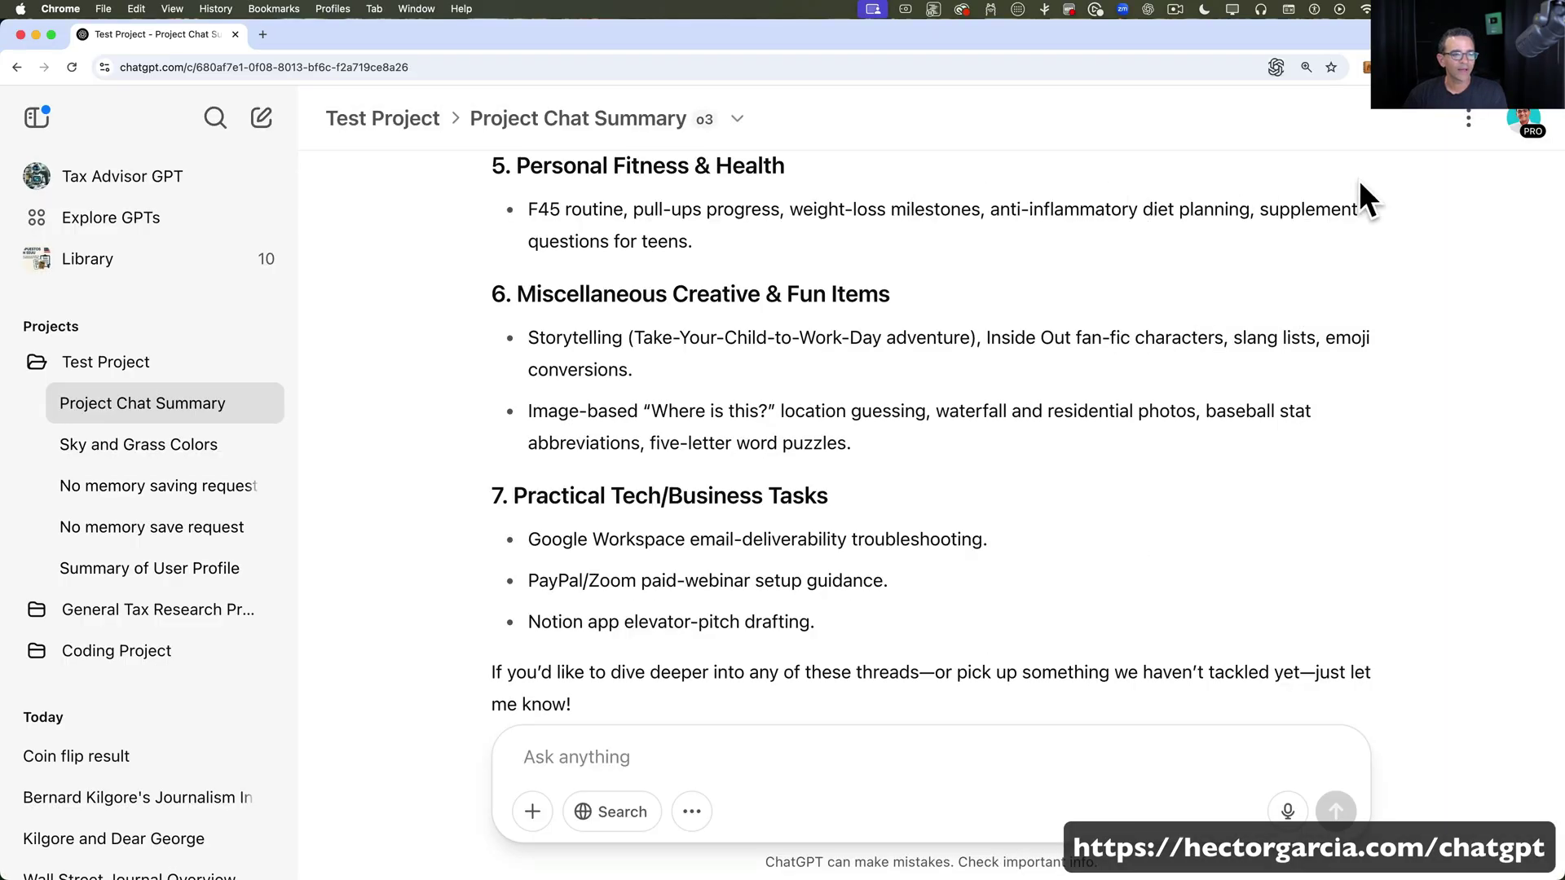
pyautogui.click(1526, 122)
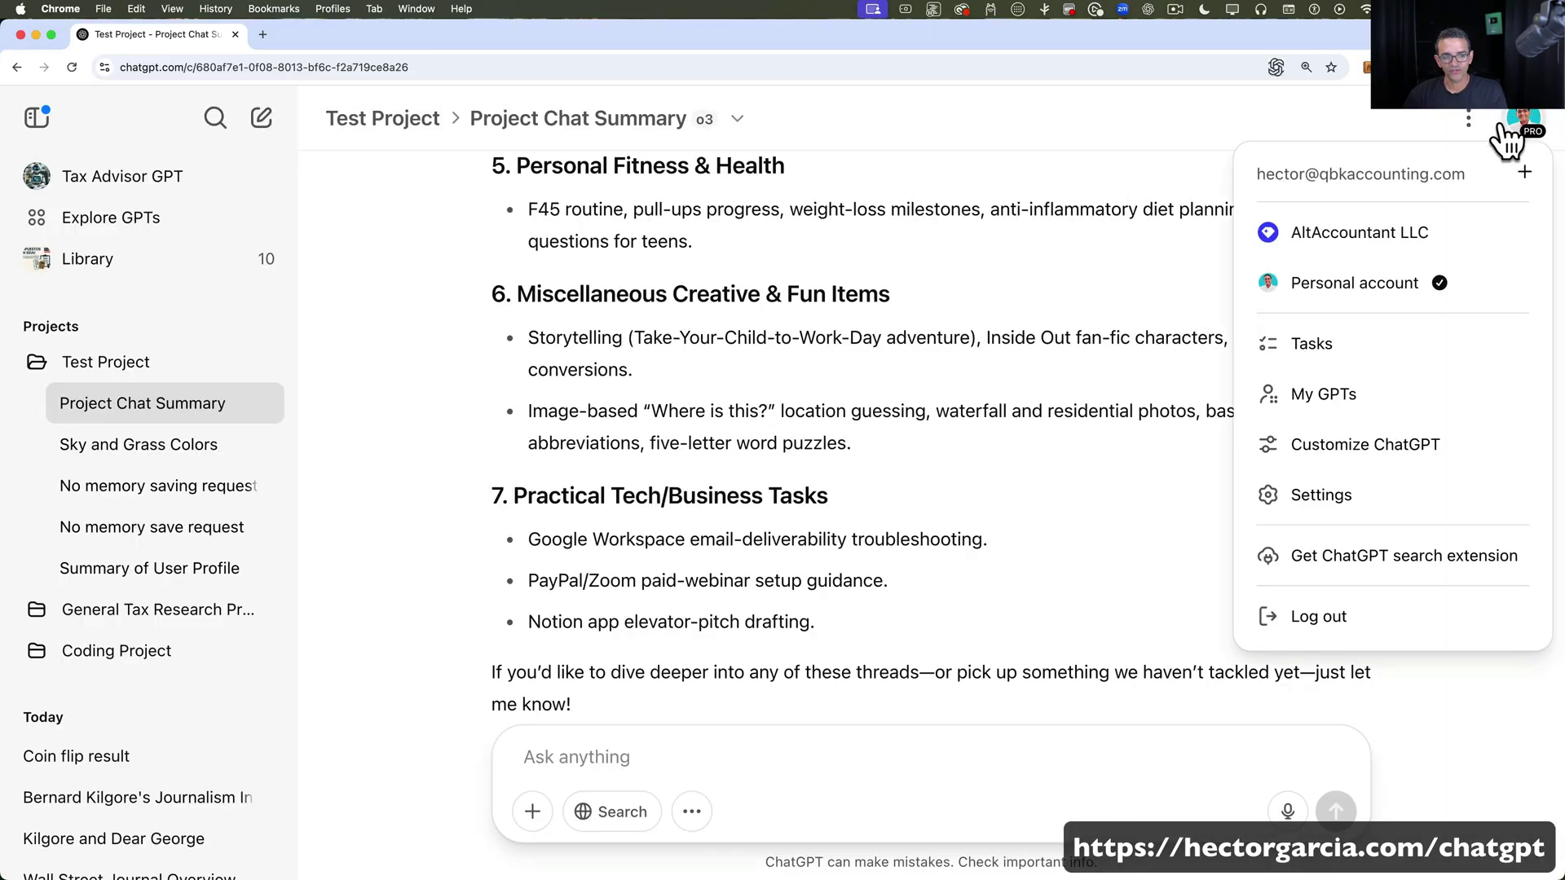
pyautogui.click(1358, 232)
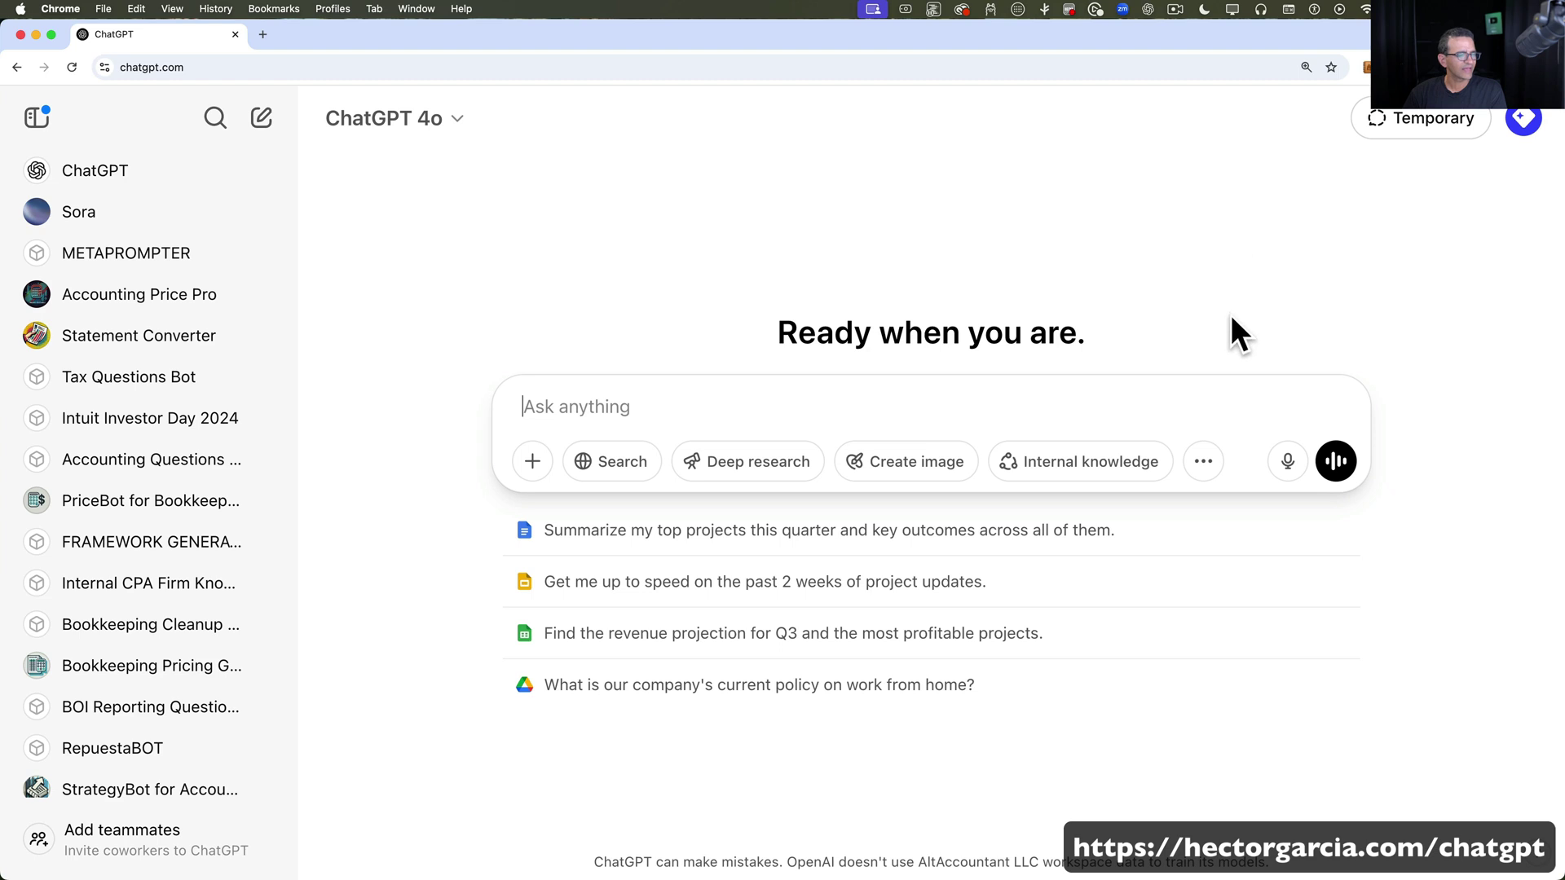
# - Check the workspace's Personalization memory settings, offering only saved memories, then close Settings
pyautogui.click(1521, 121)
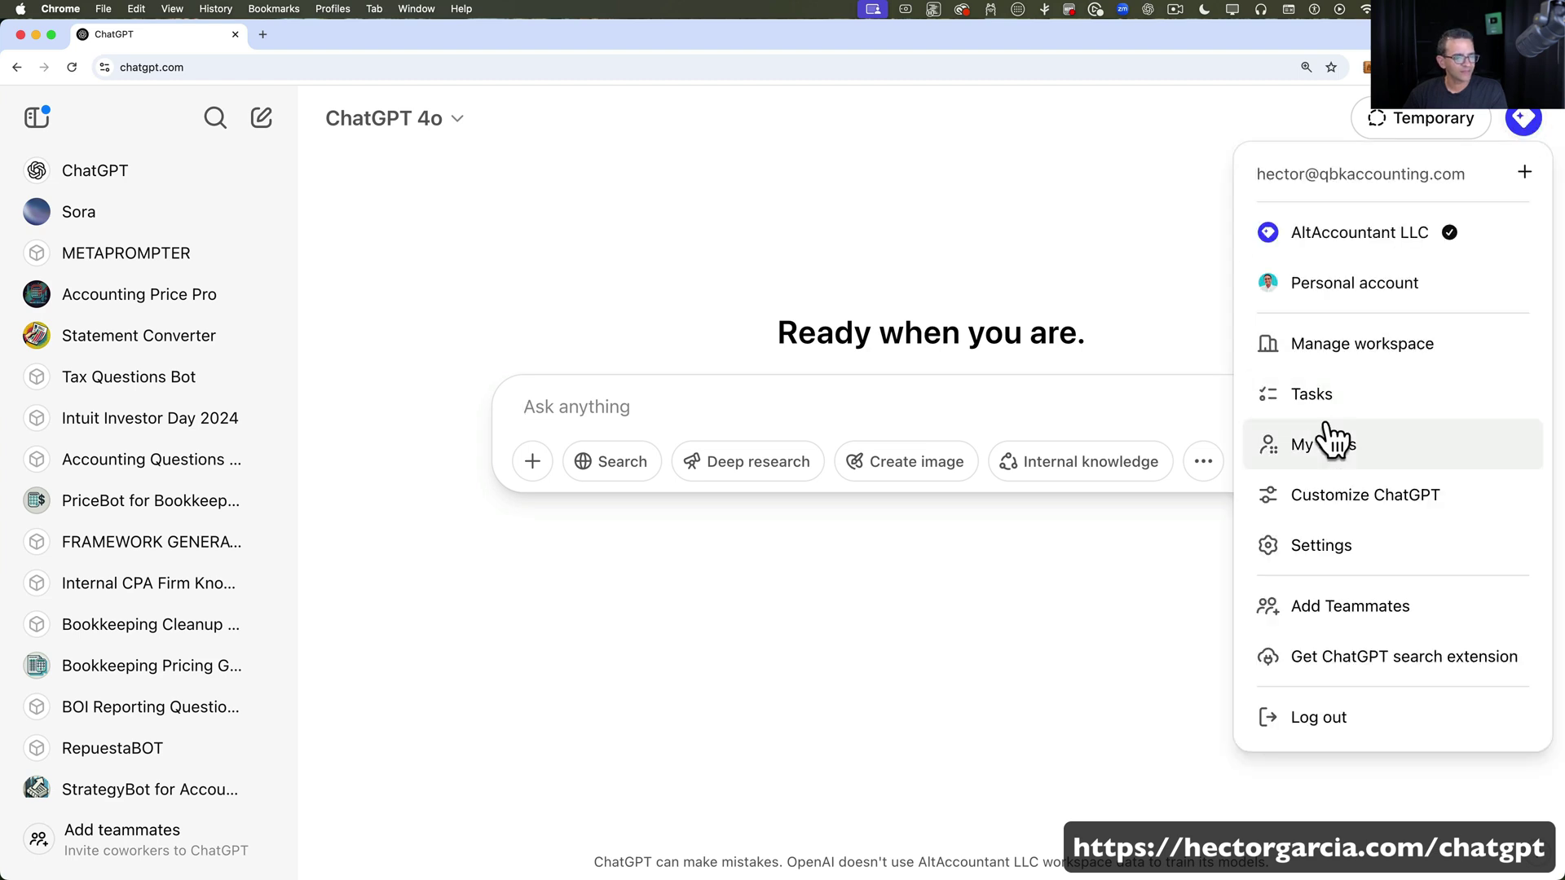
pyautogui.click(1327, 554)
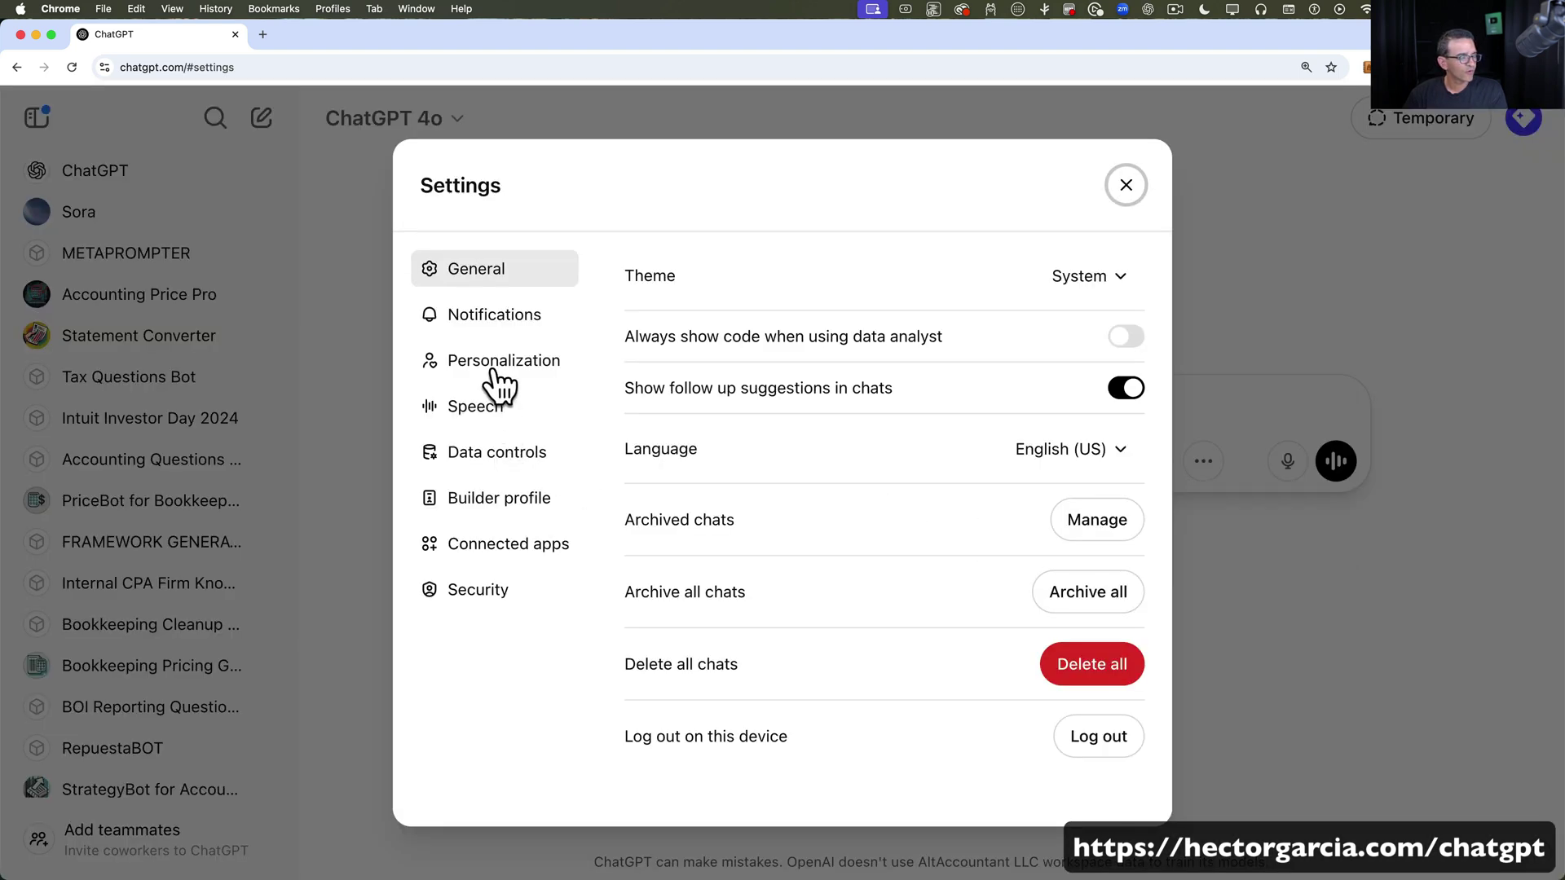
pyautogui.click(539, 375)
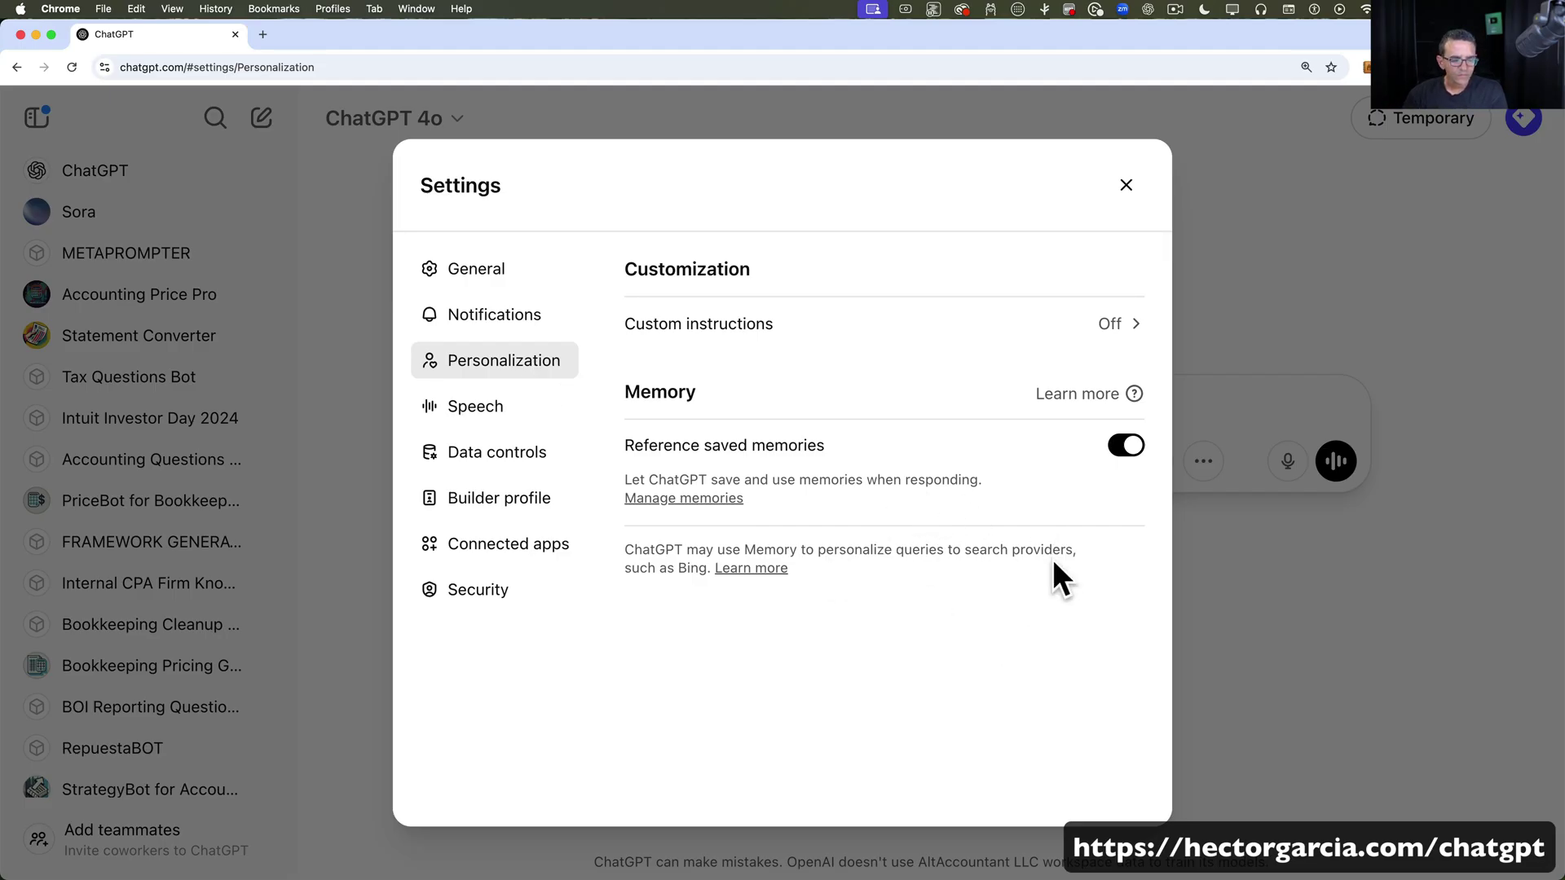
pyautogui.click(1126, 186)
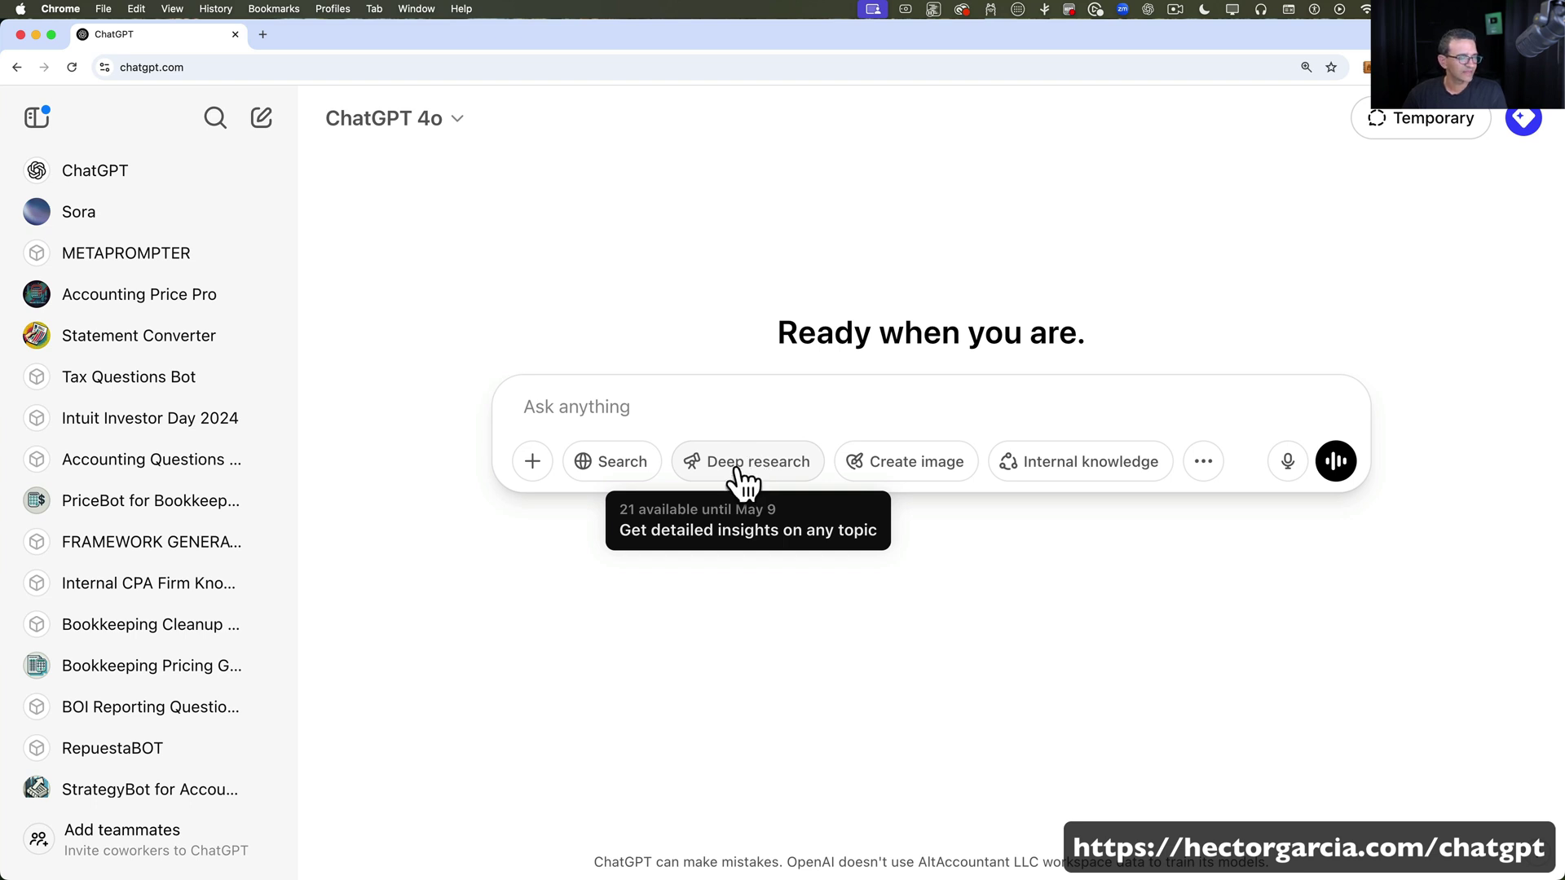
# - Enable Internal knowledge, review its Google Drive connector, and leave it switched on
pyautogui.click(1058, 471)
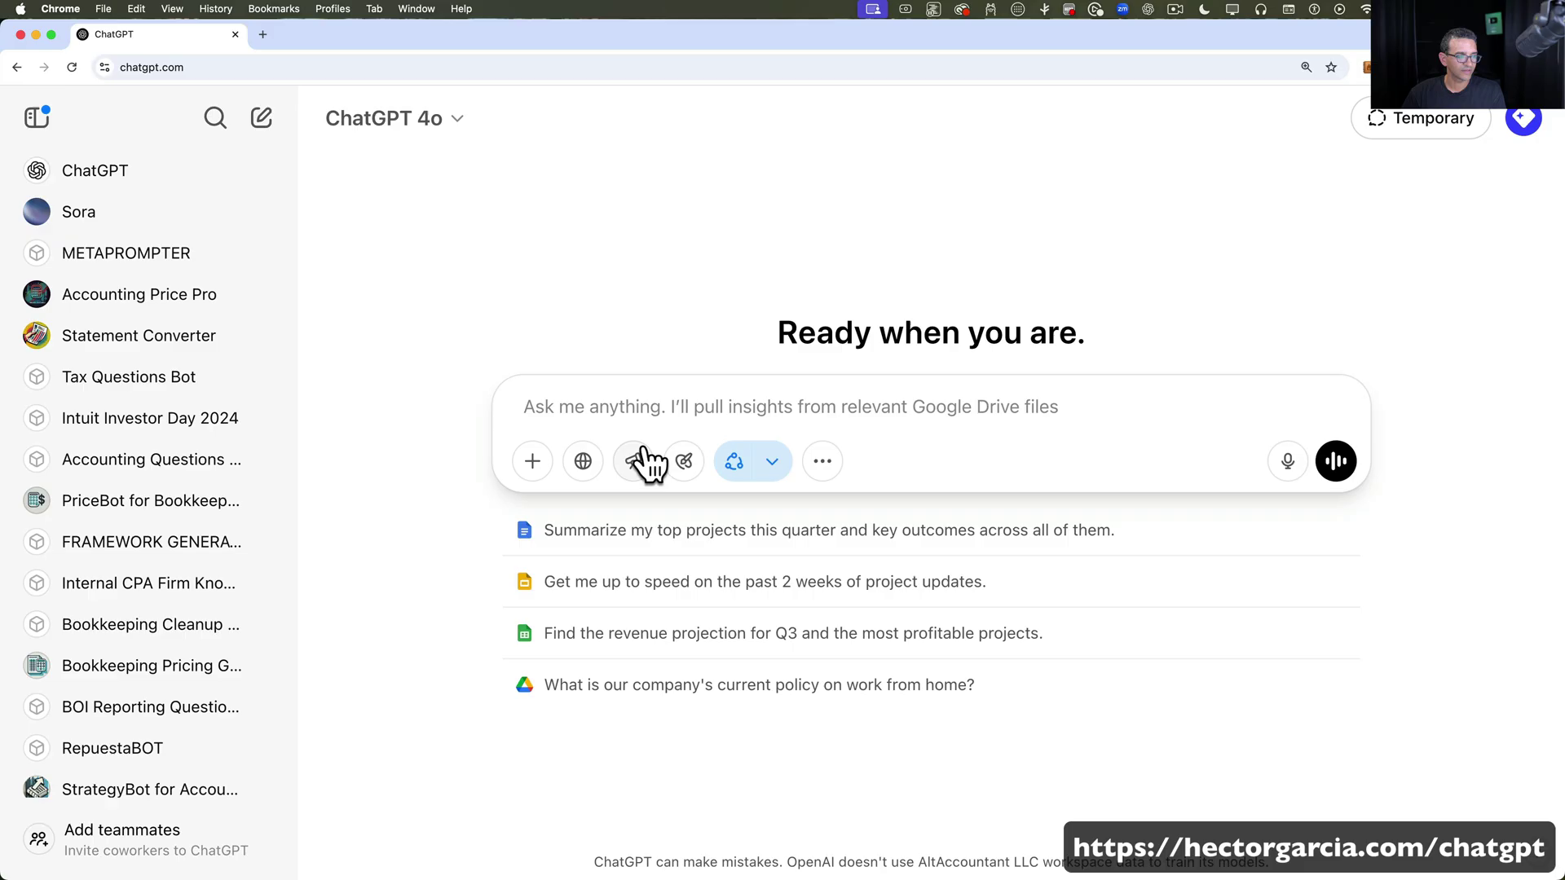
pyautogui.click(770, 461)
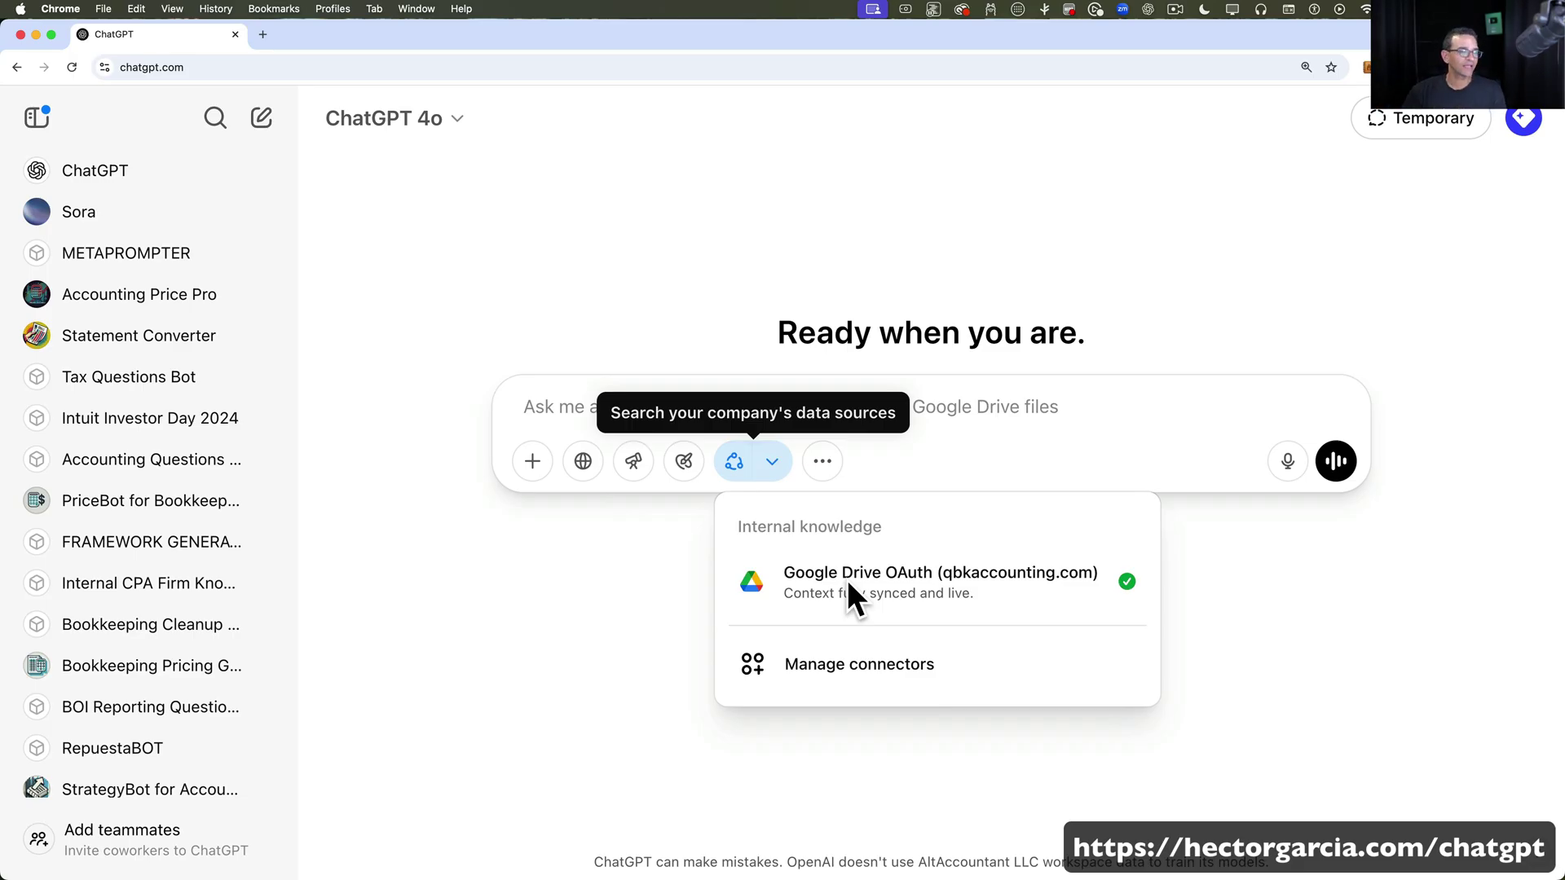
pyautogui.click(986, 401)
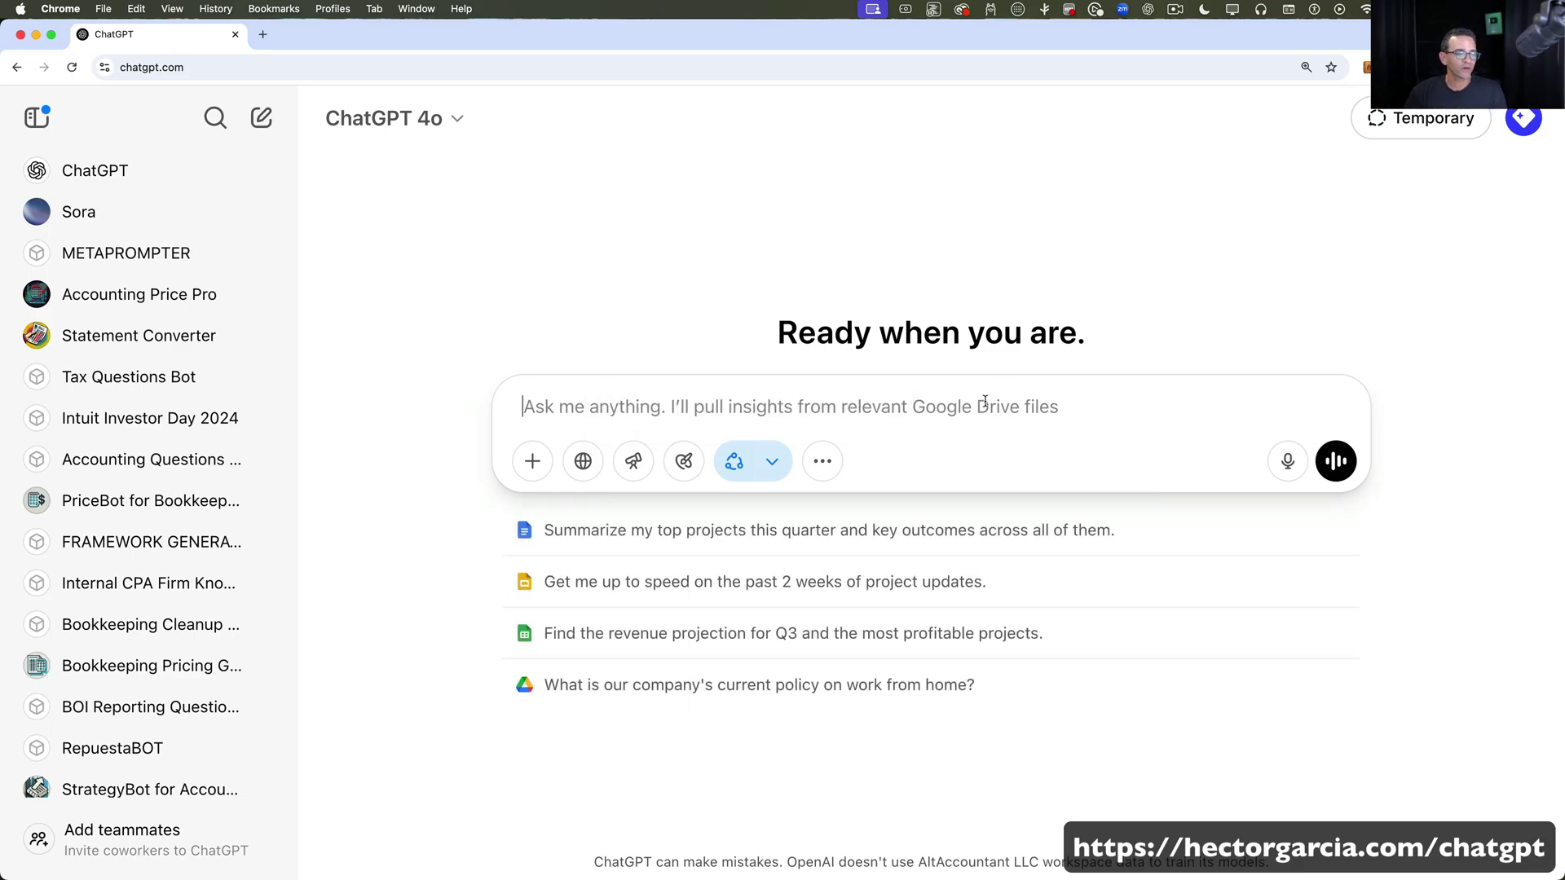
pyautogui.click(738, 462)
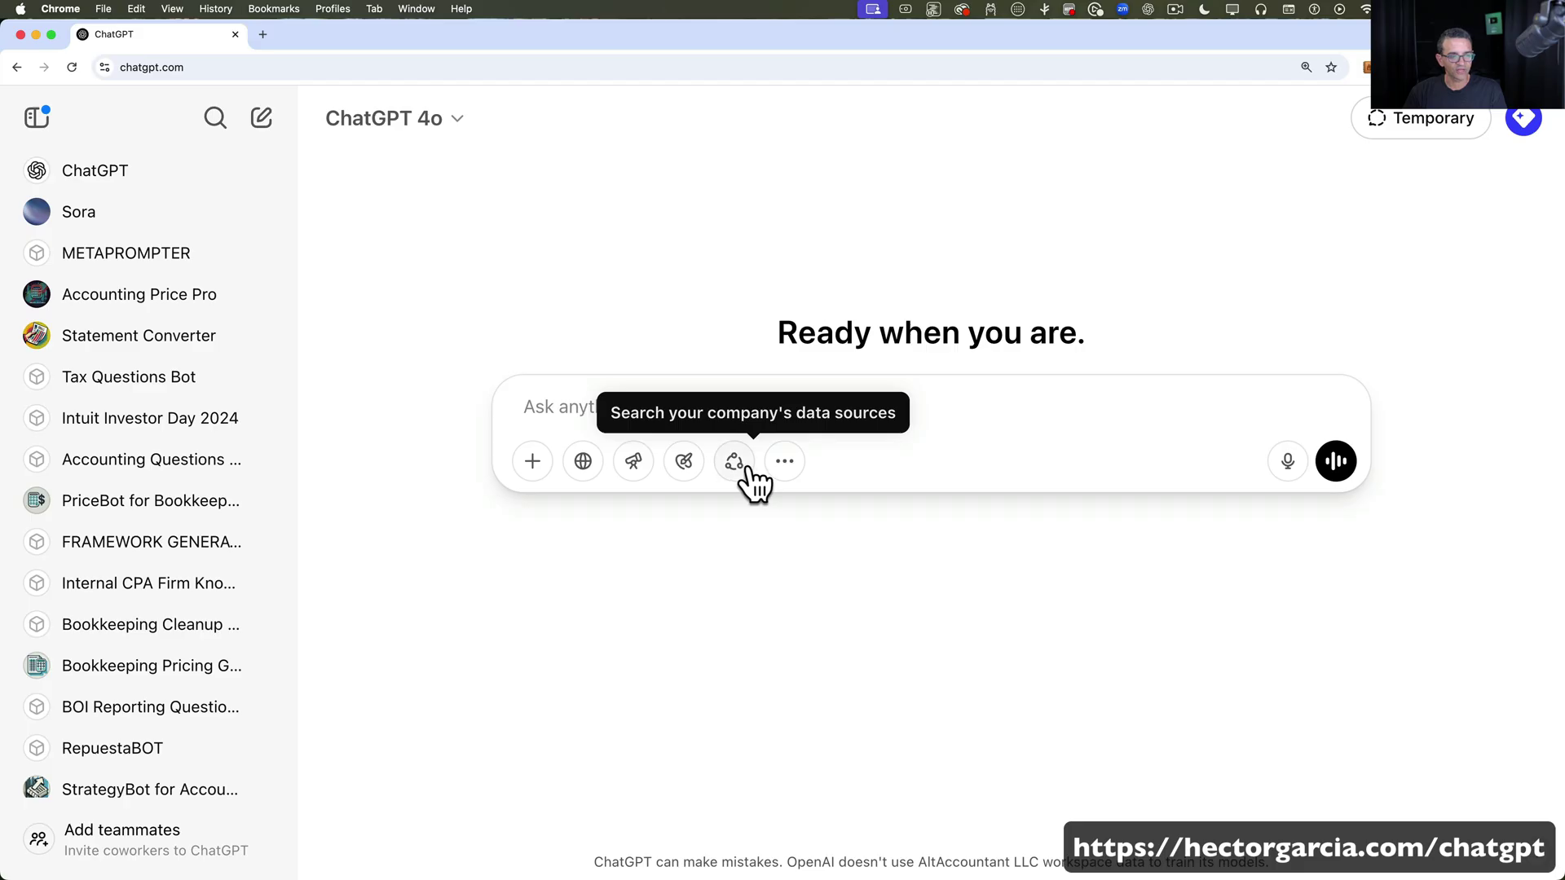
pyautogui.click(744, 462)
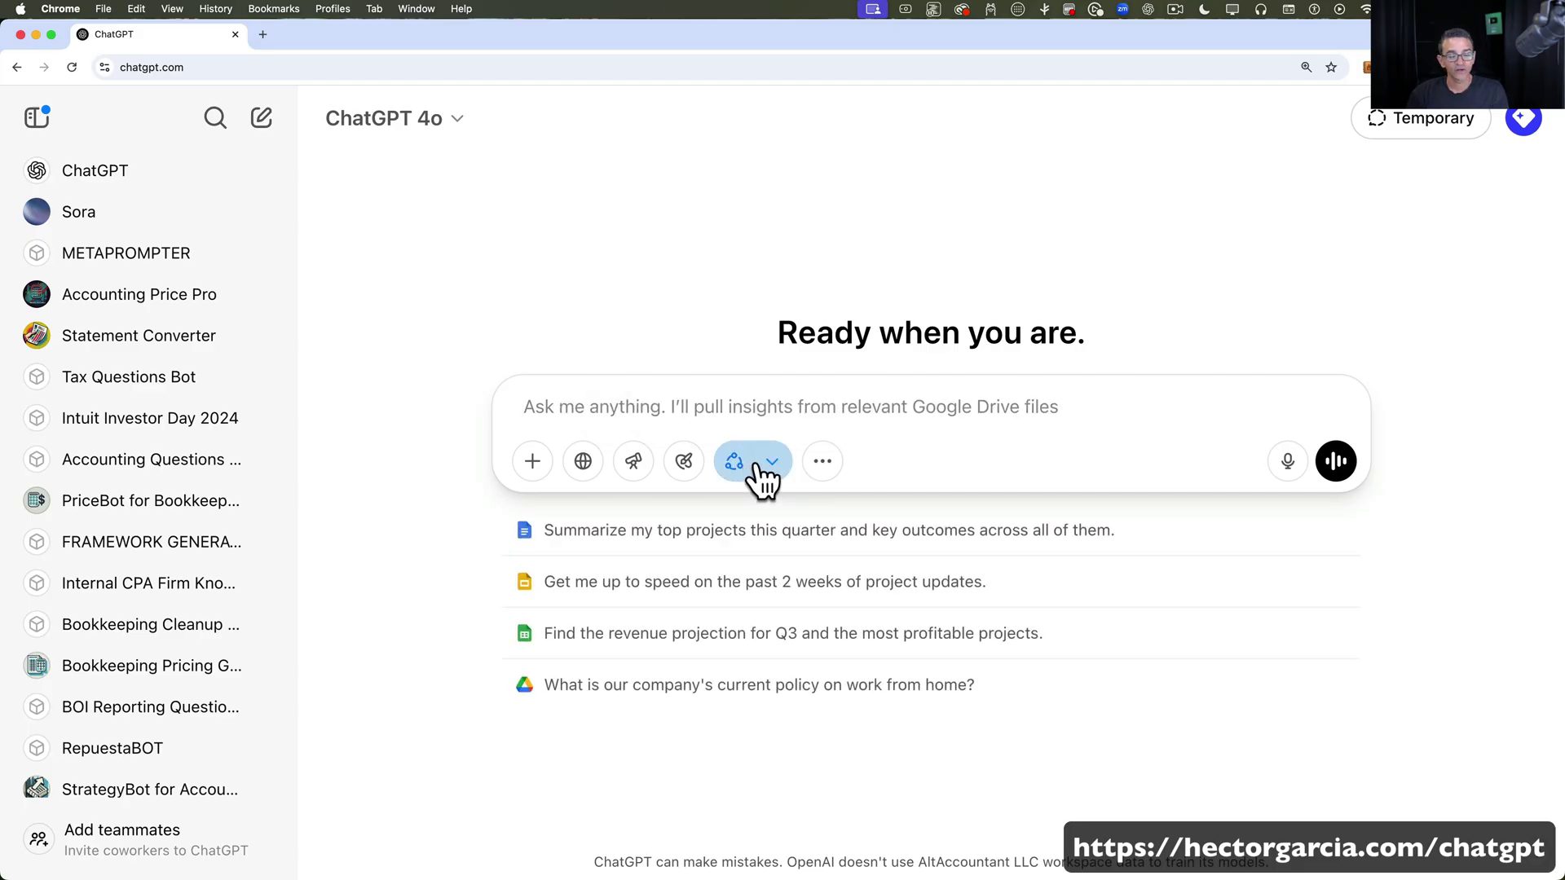
# - Open the IES project and glance at its available tools
pyautogui.scroll(-10, 128, 522)
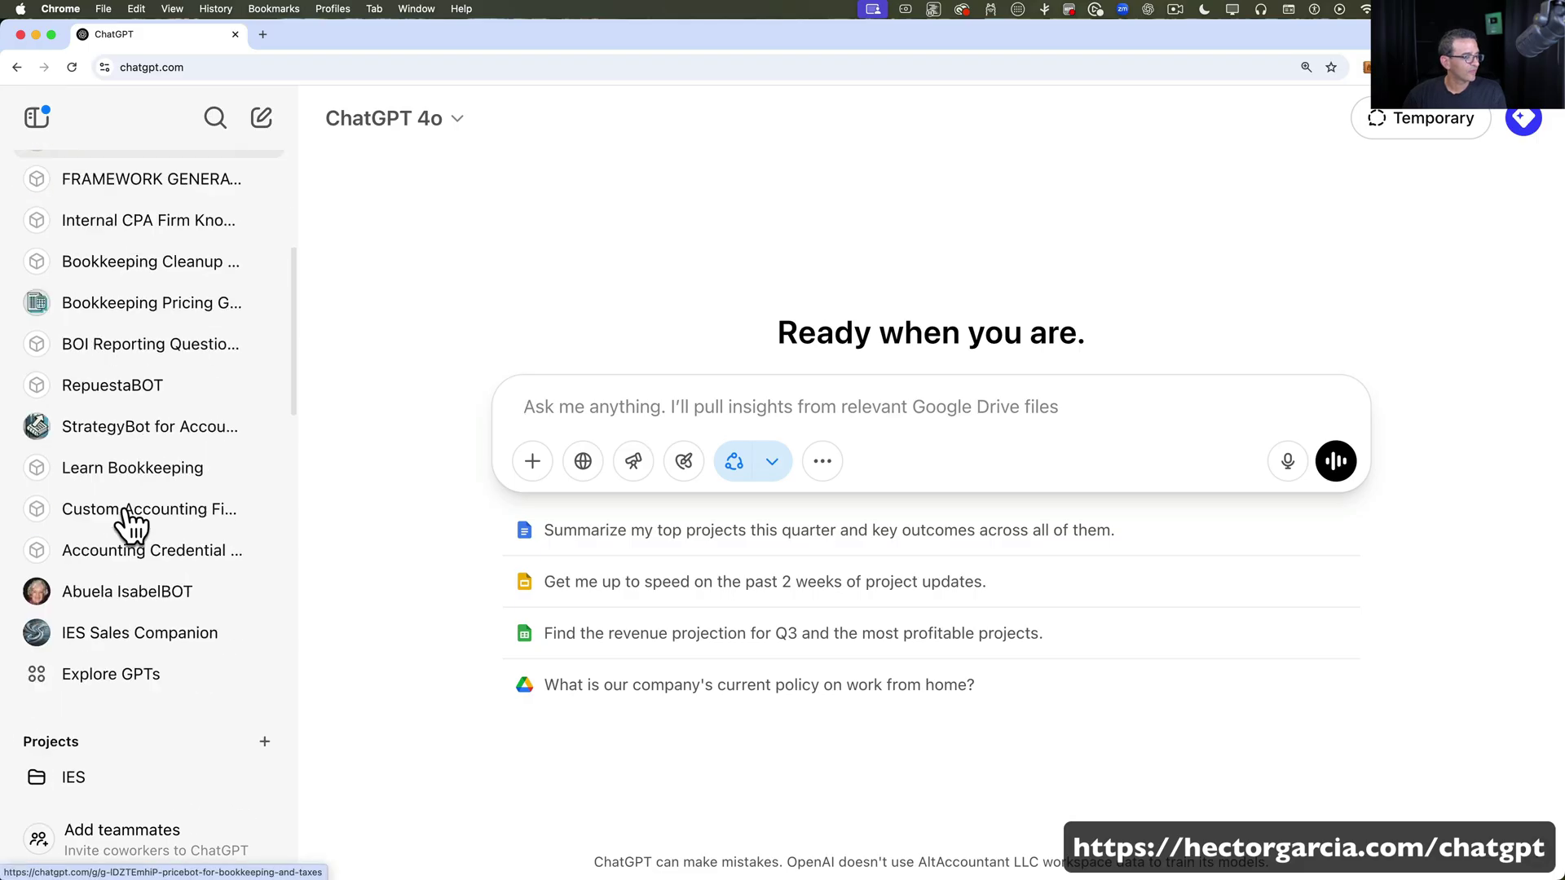
pyautogui.click(59, 514)
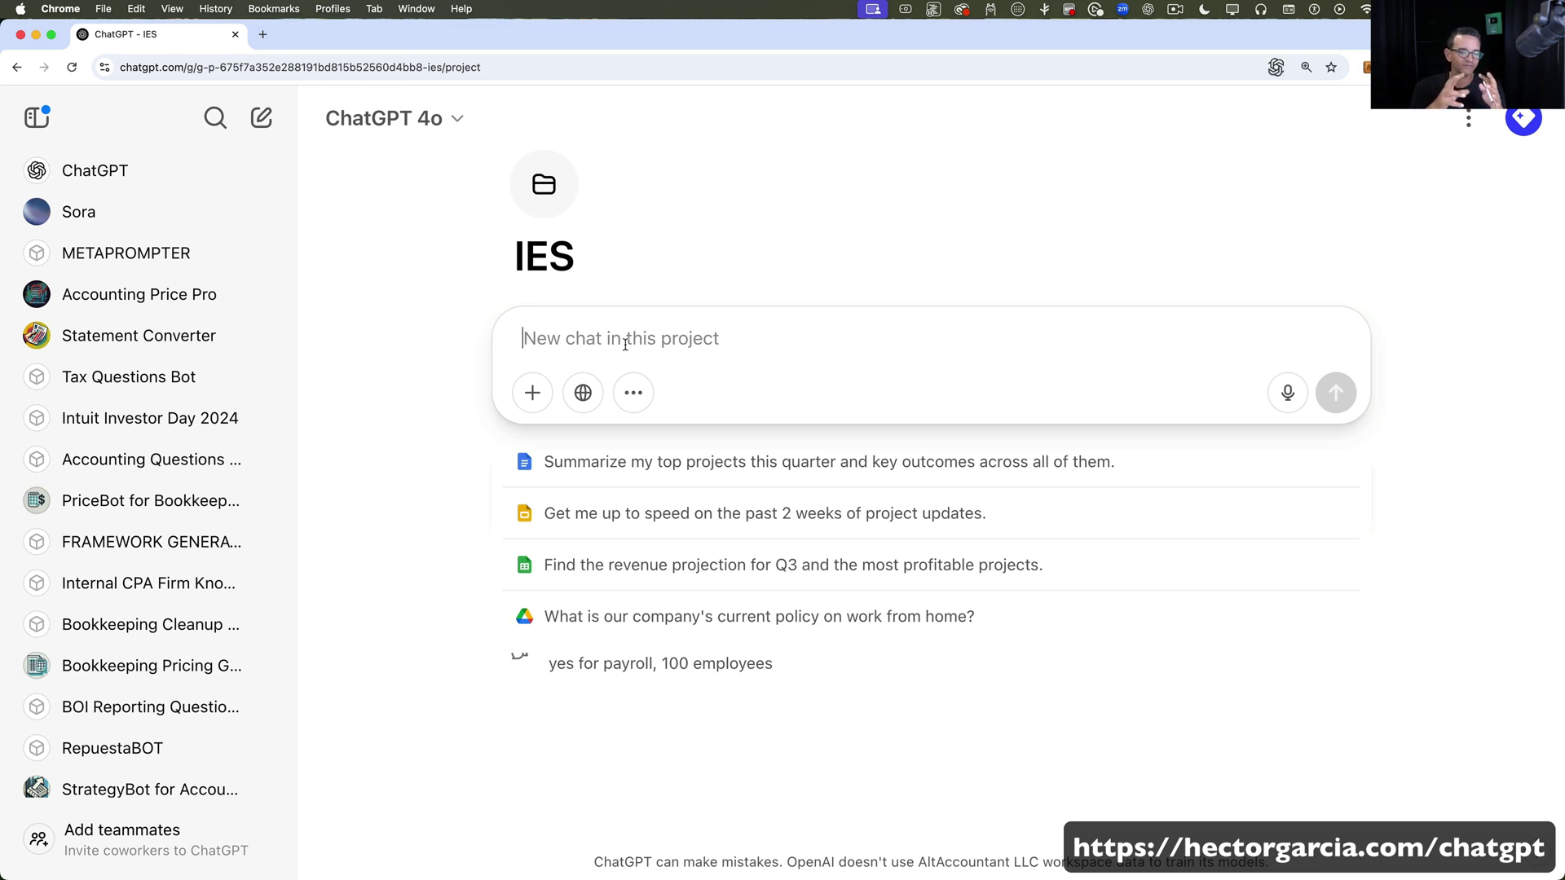
pyautogui.click(633, 393)
pyautogui.click(702, 516)
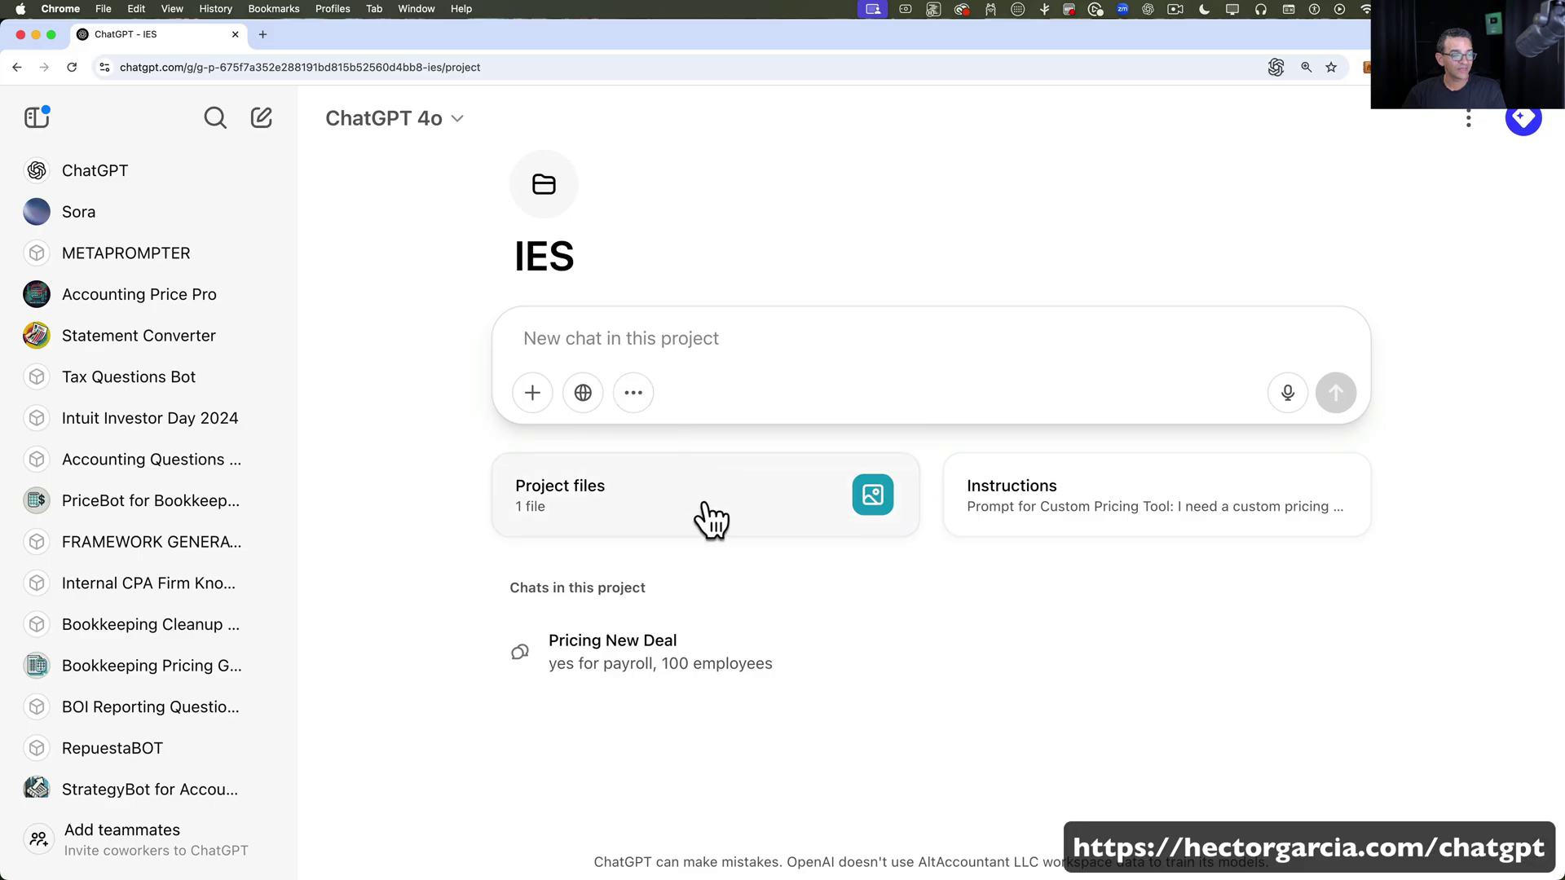
# - Review the project's single file, starting then cancelling an extra file upload
pyautogui.click(576, 506)
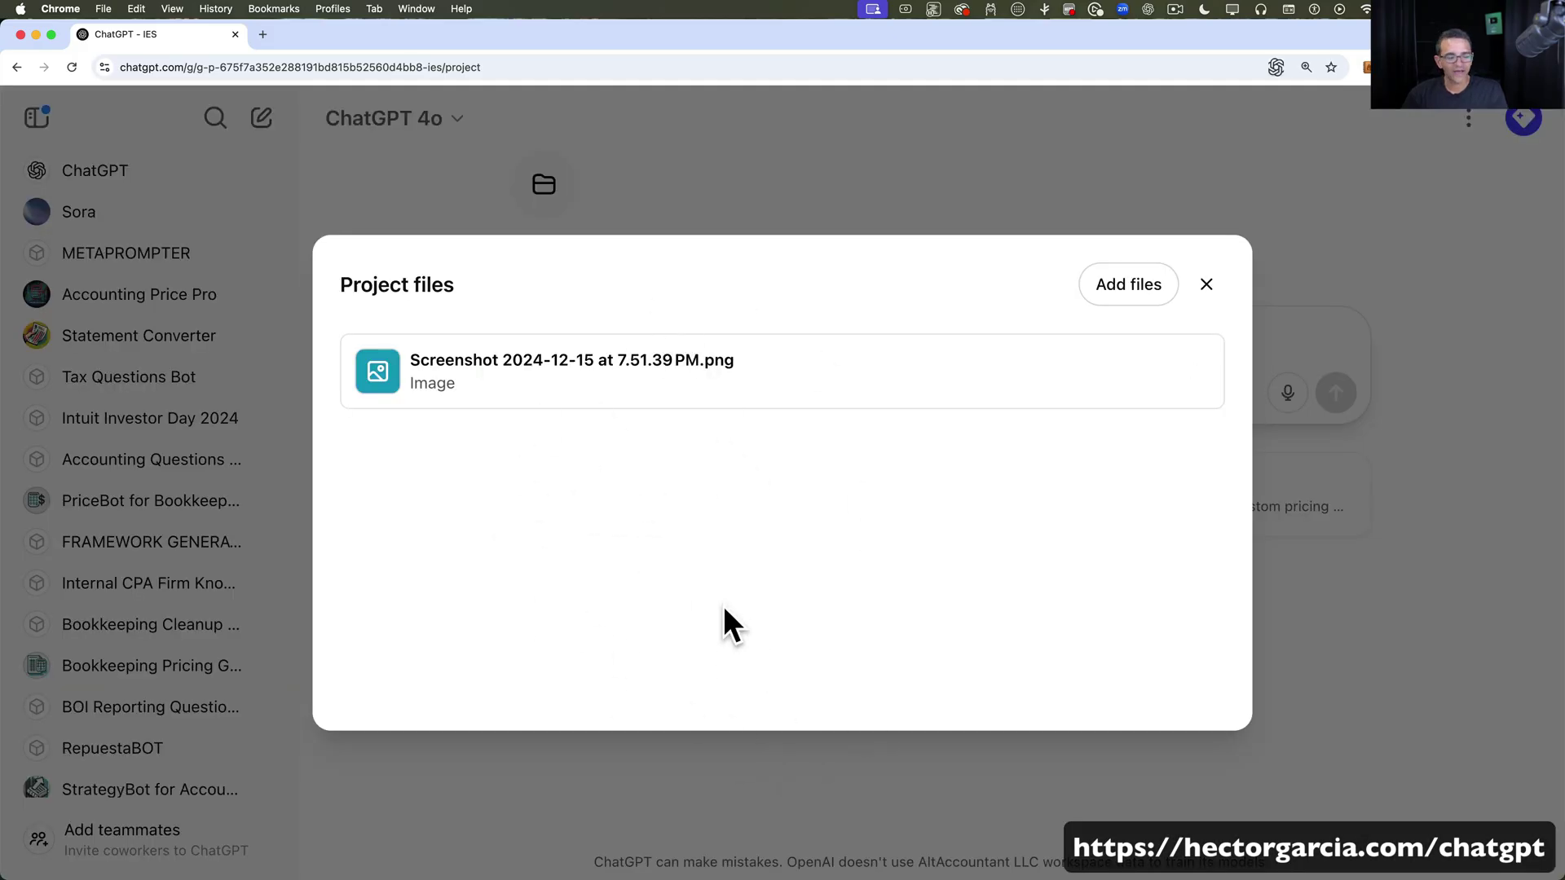
pyautogui.moveTo(1083, 406)
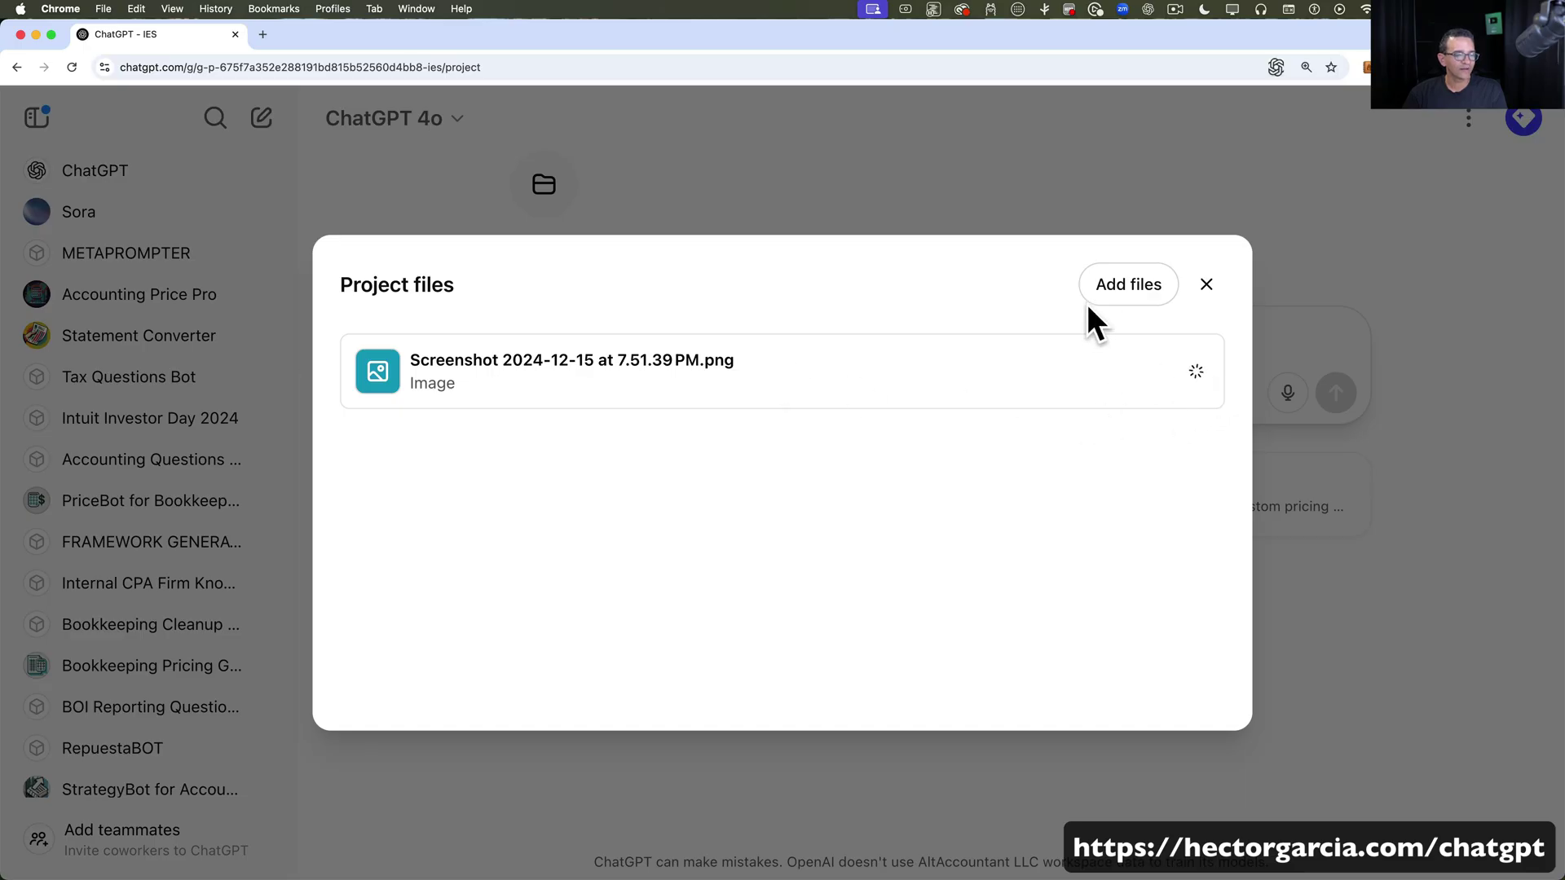
pyautogui.click(1110, 293)
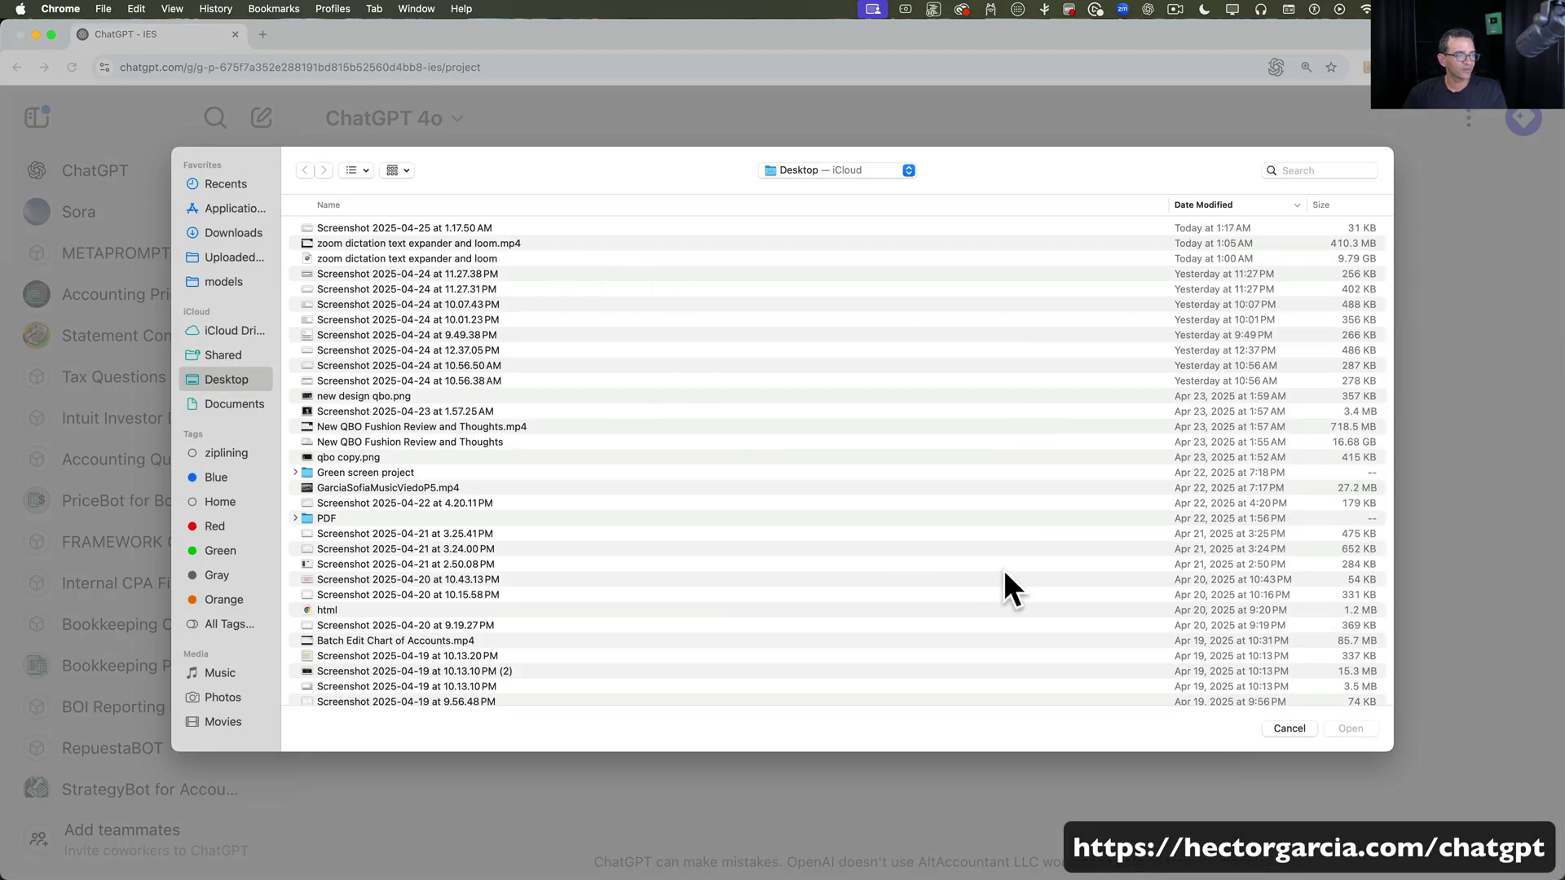
pyautogui.click(1288, 729)
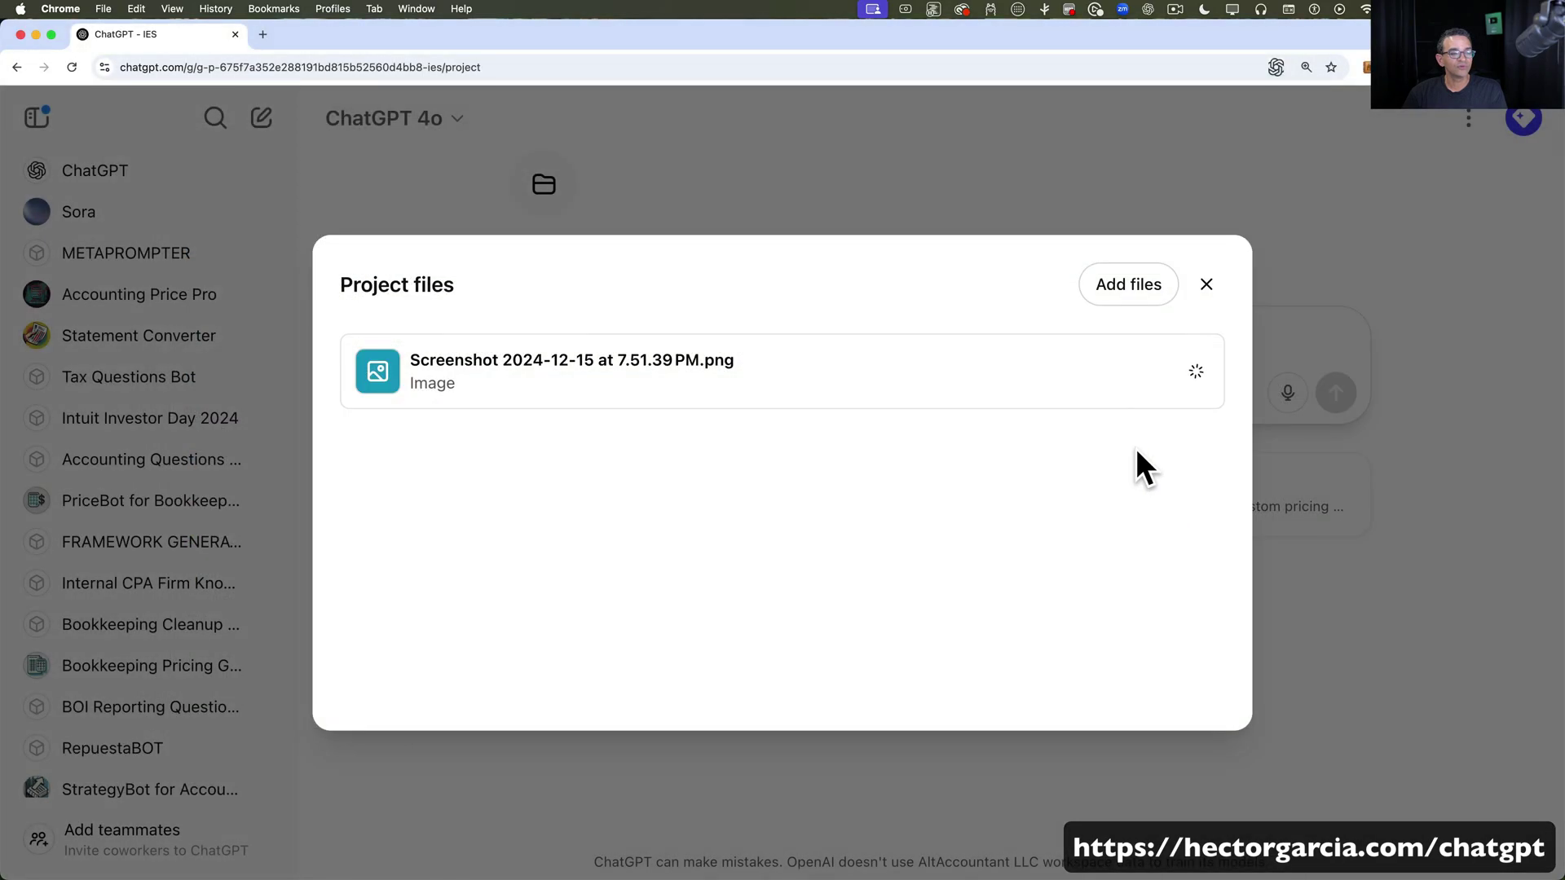
pyautogui.click(1209, 285)
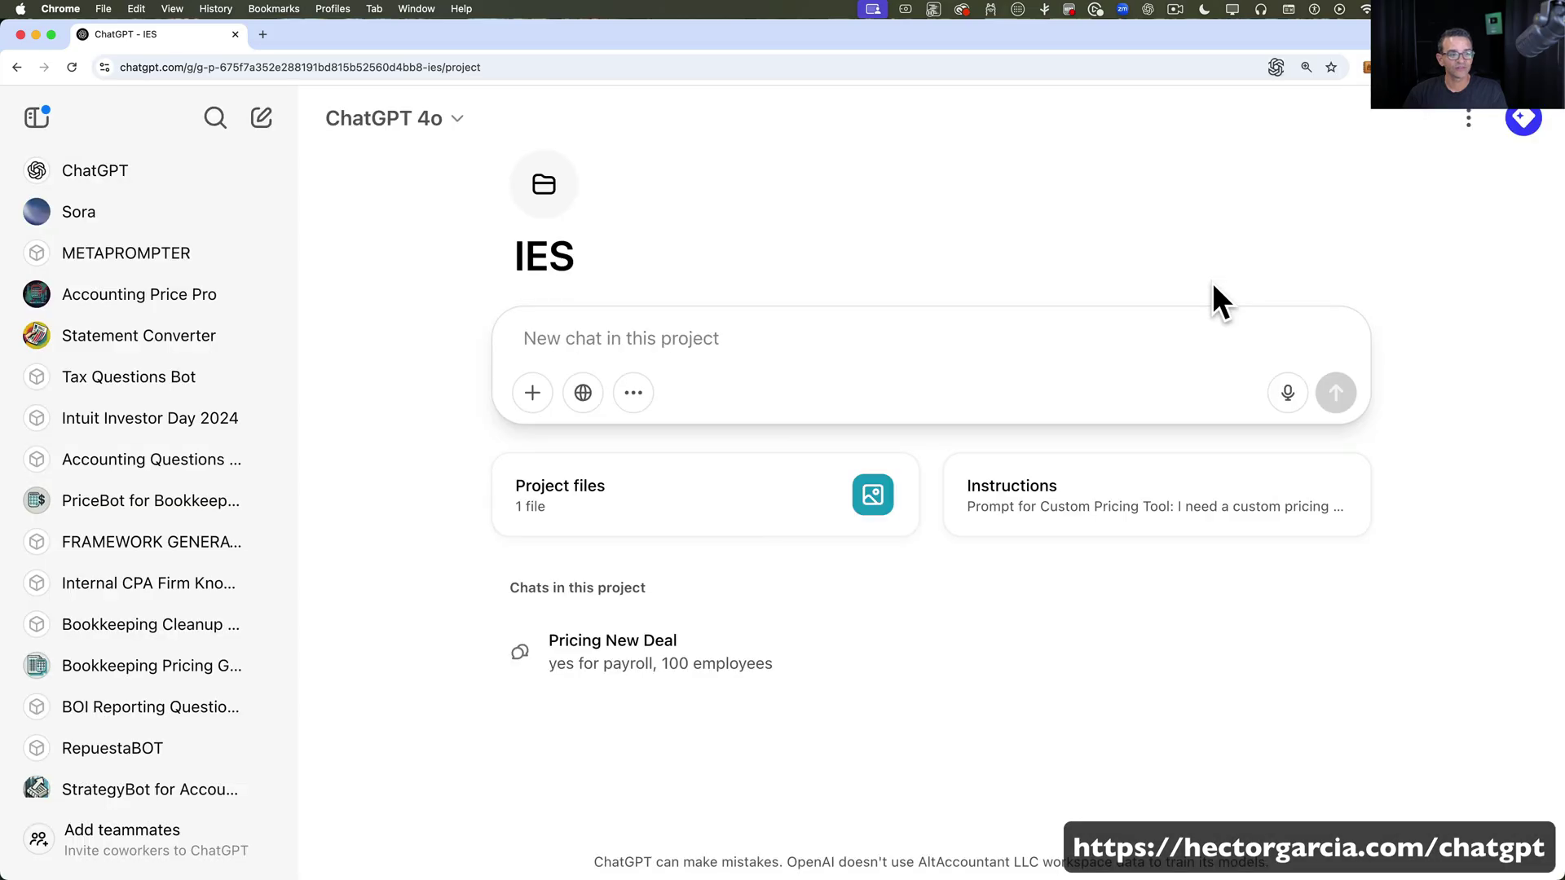
# - Read through the project's custom pricing instructions and close them unchanged
pyautogui.click(1071, 515)
pyautogui.scroll(-20, 909, 497)
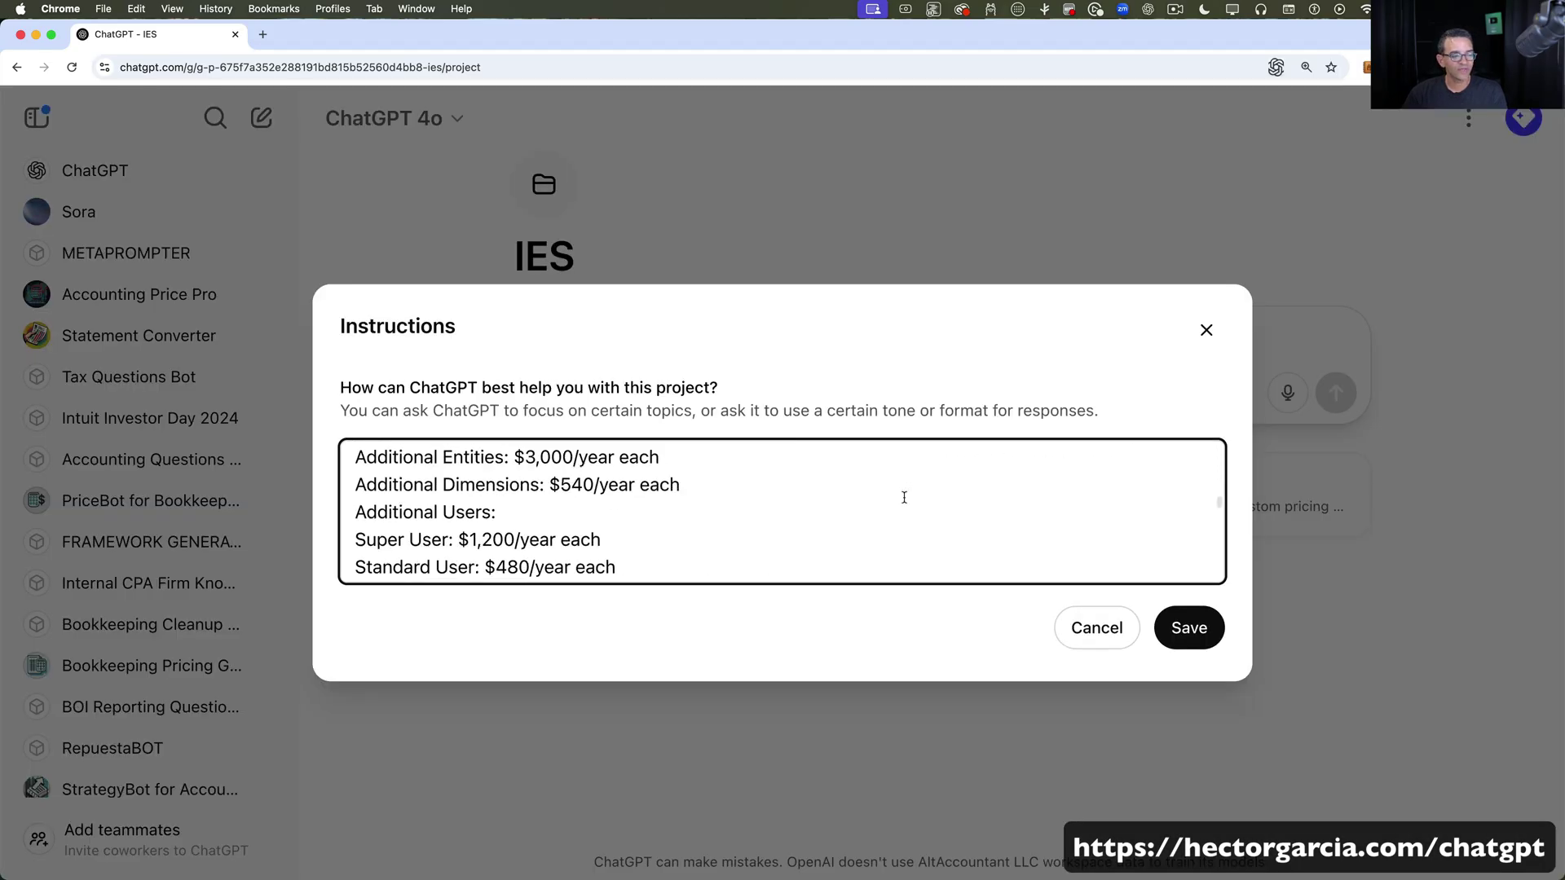
pyautogui.click(1206, 330)
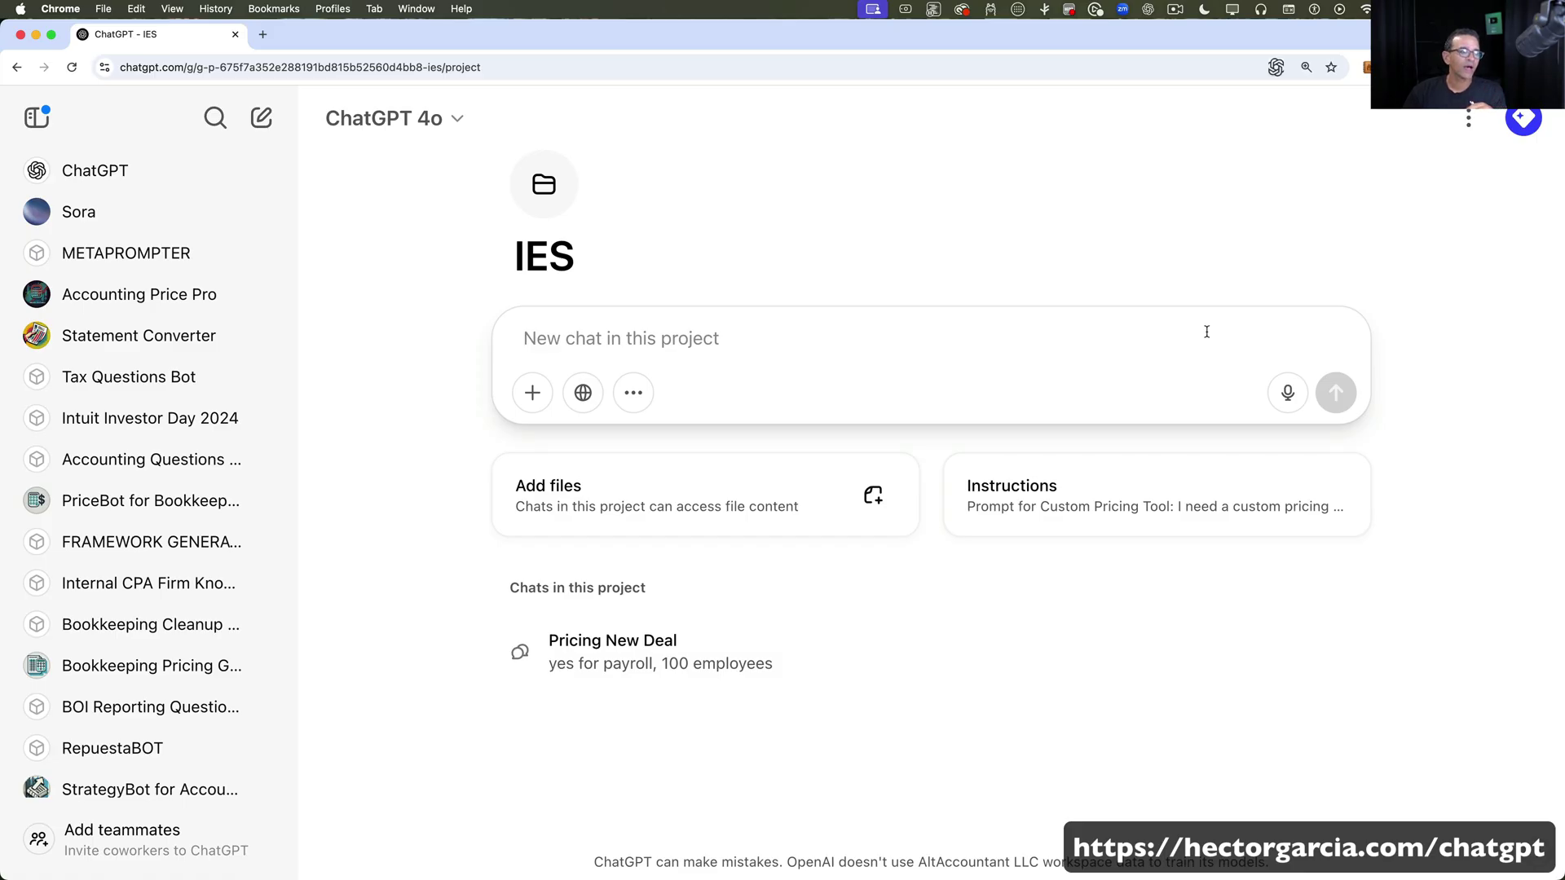
# - Check the GPT-4o model list, start a new chat, and reopen the model selector
pyautogui.click(432, 124)
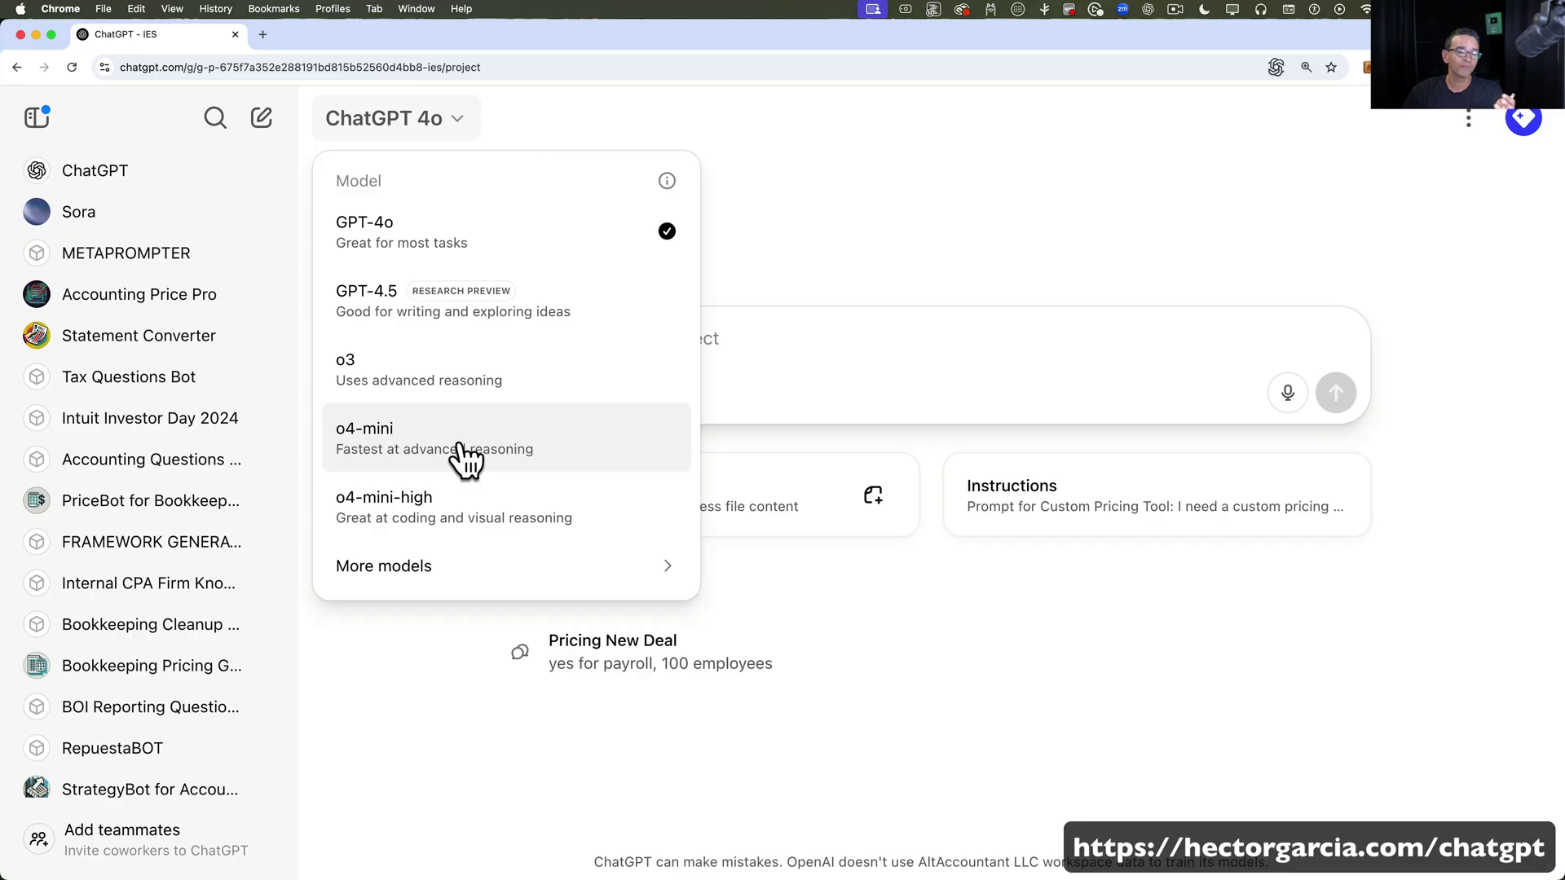
pyautogui.click(363, 699)
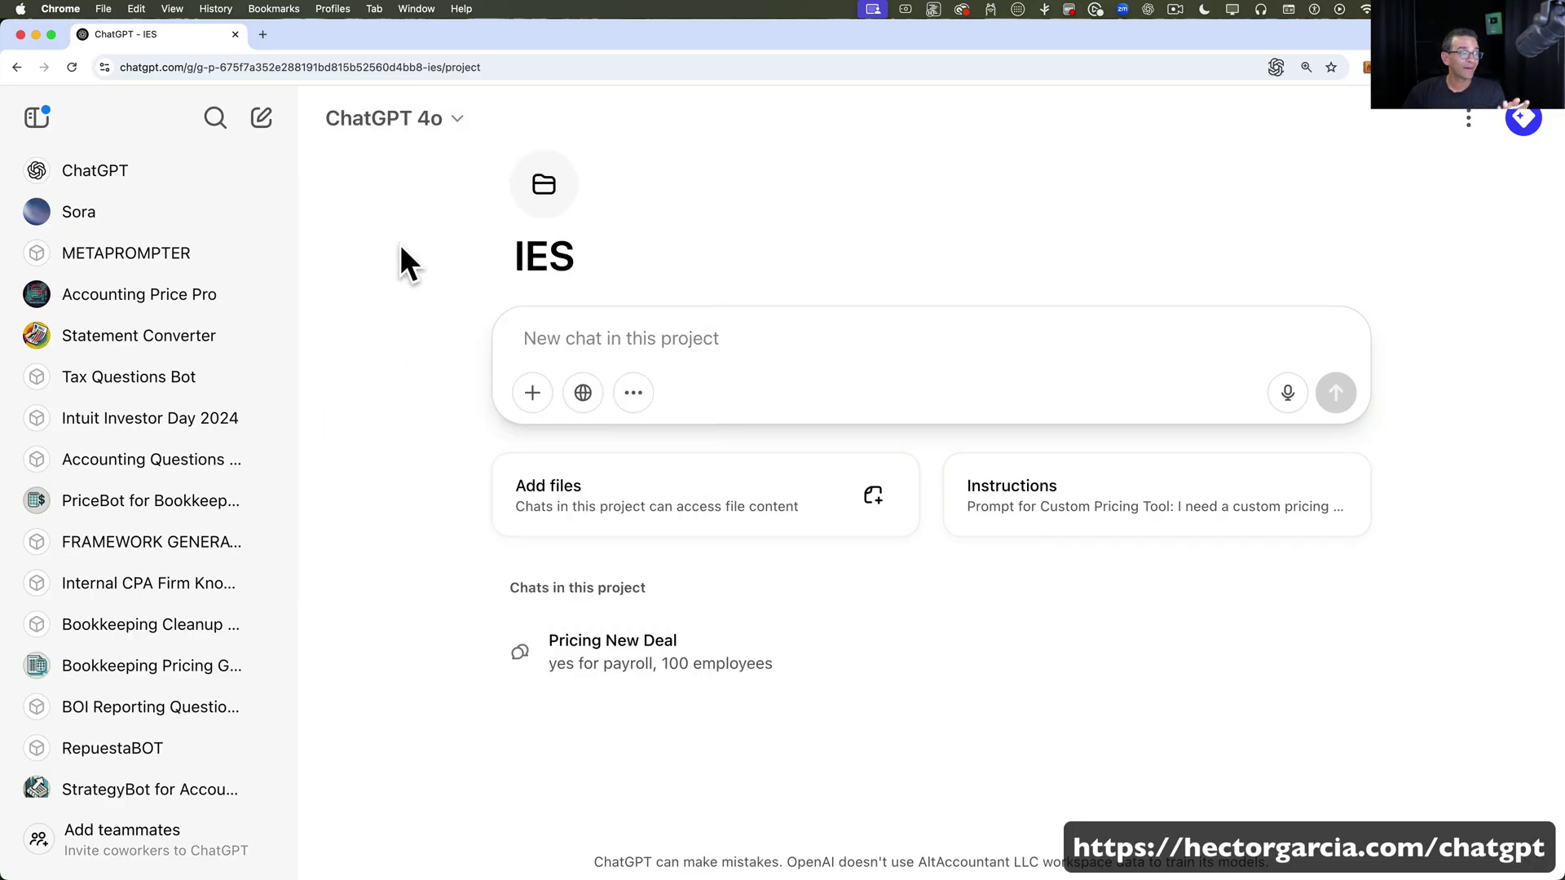
pyautogui.click(261, 119)
pyautogui.click(356, 133)
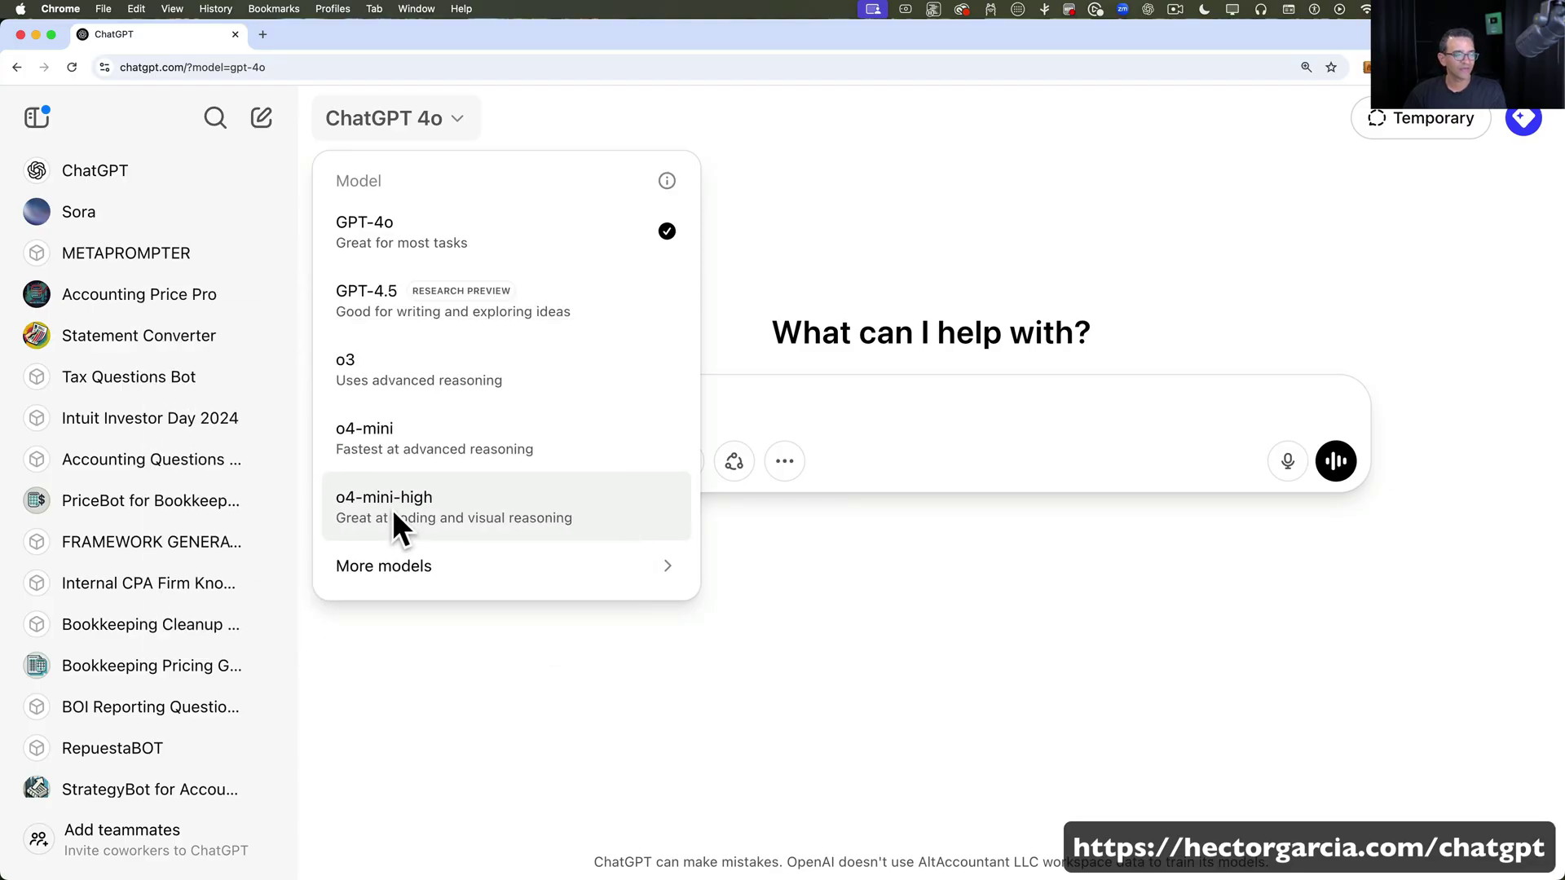
# - Look over GPT-4o mini and GPT-4 under More models, then dismiss the list keeping GPT-4o
pyautogui.moveTo(404, 576)
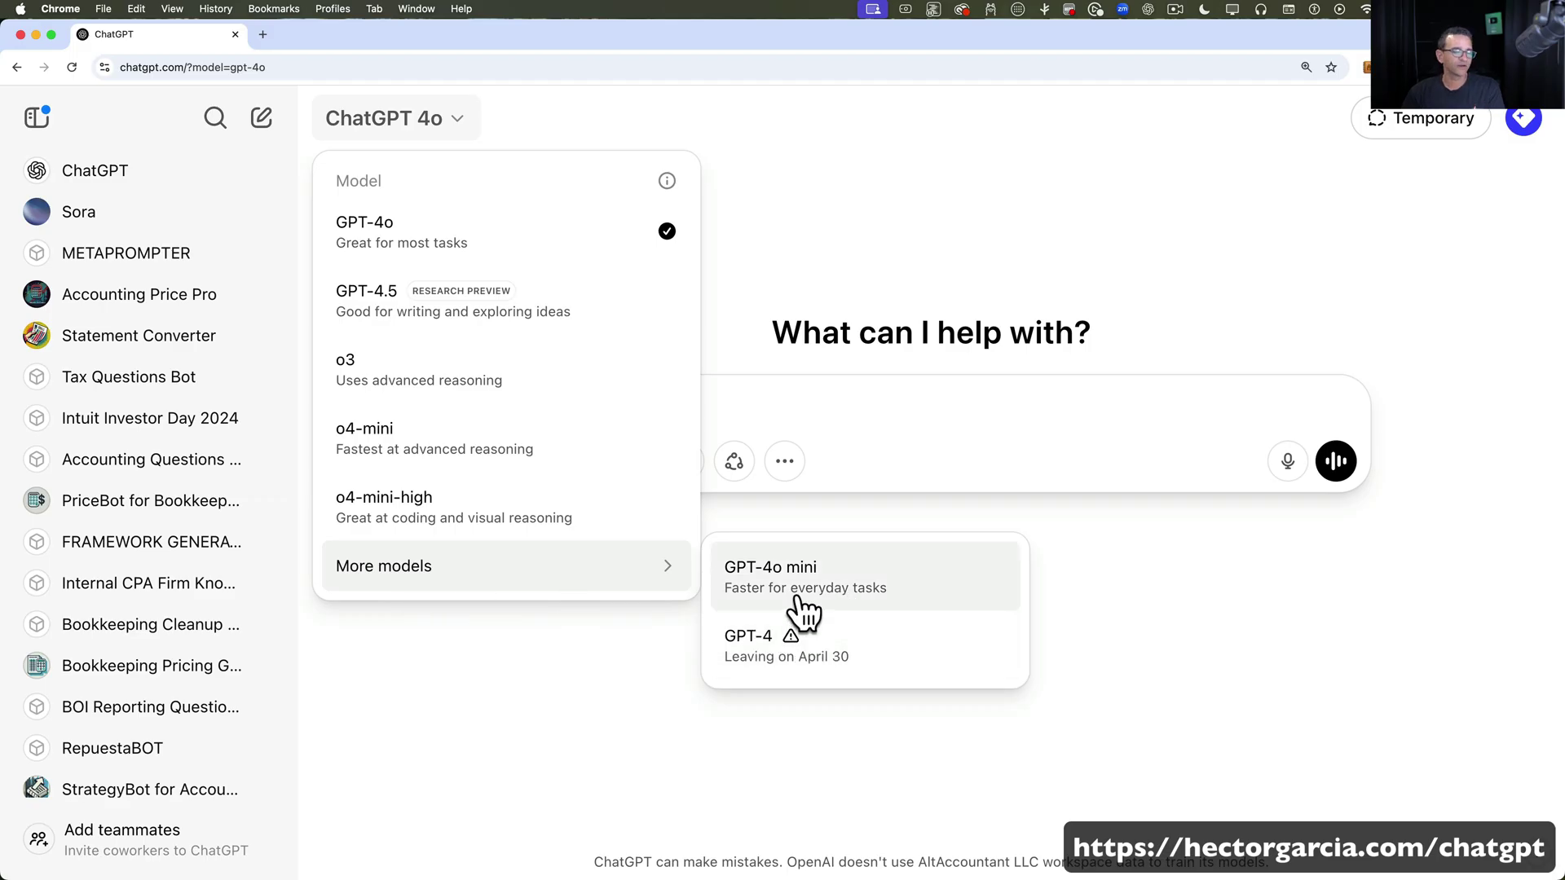
pyautogui.click(532, 608)
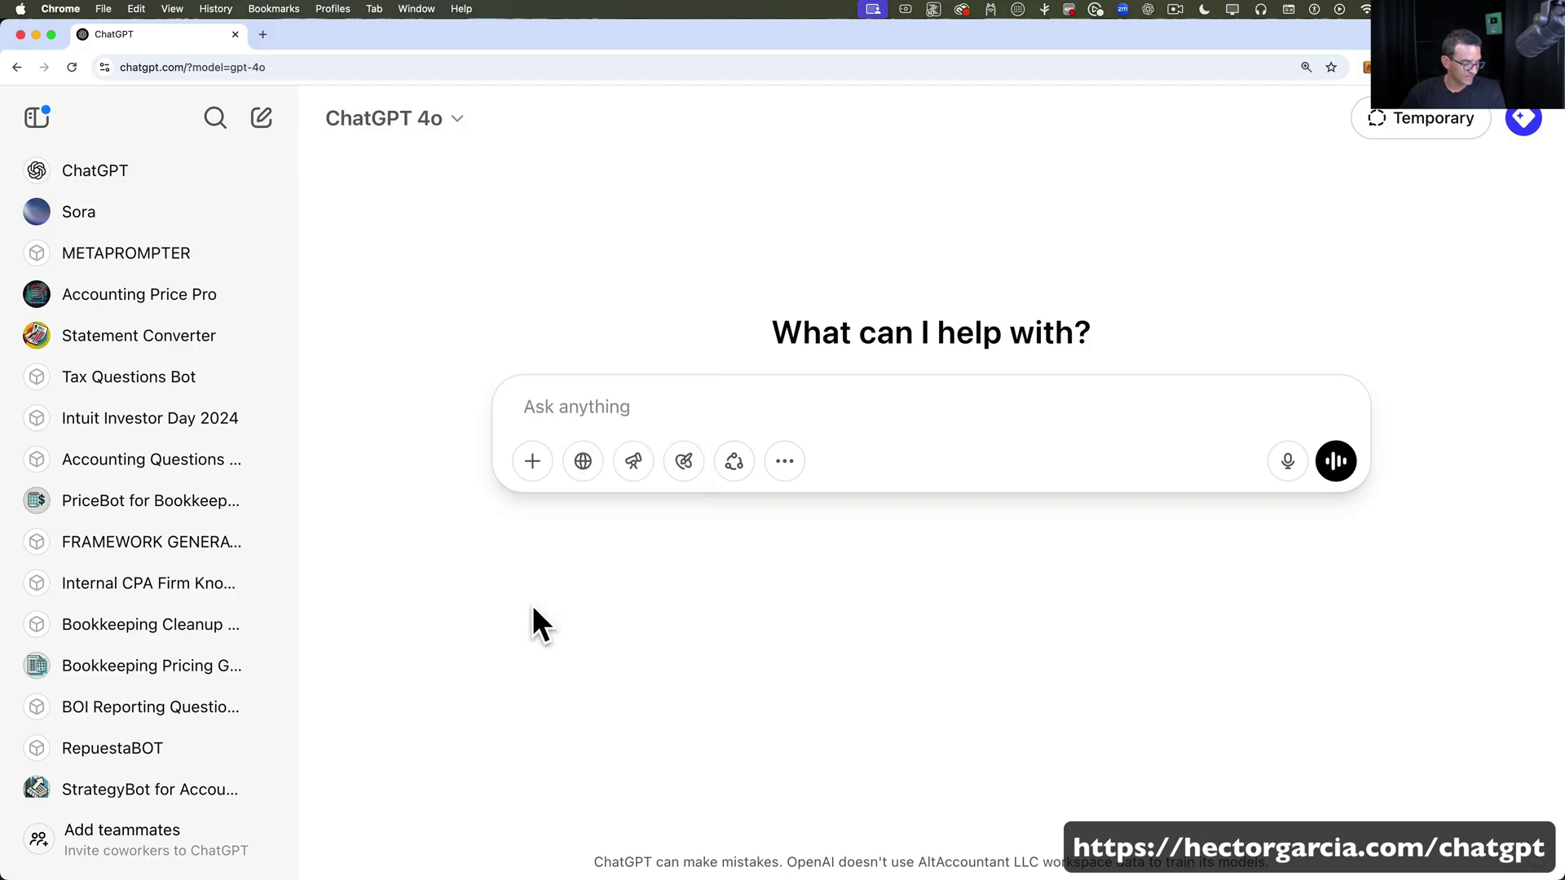